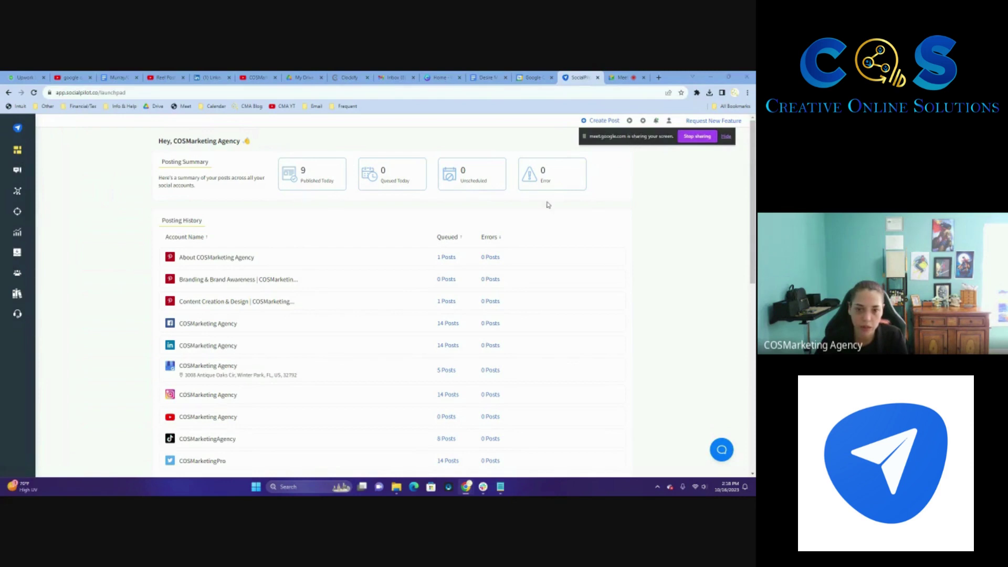
Step: Open today's Delivered posts list of published Search Marketing posts from the Posting Summary
click(318, 187)
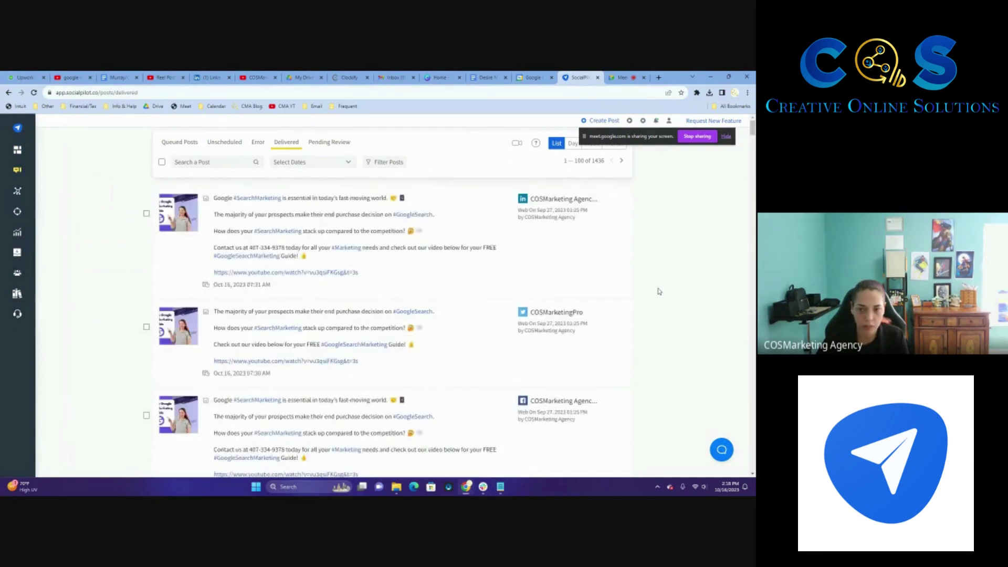
scroll(652, 267, down, 10)
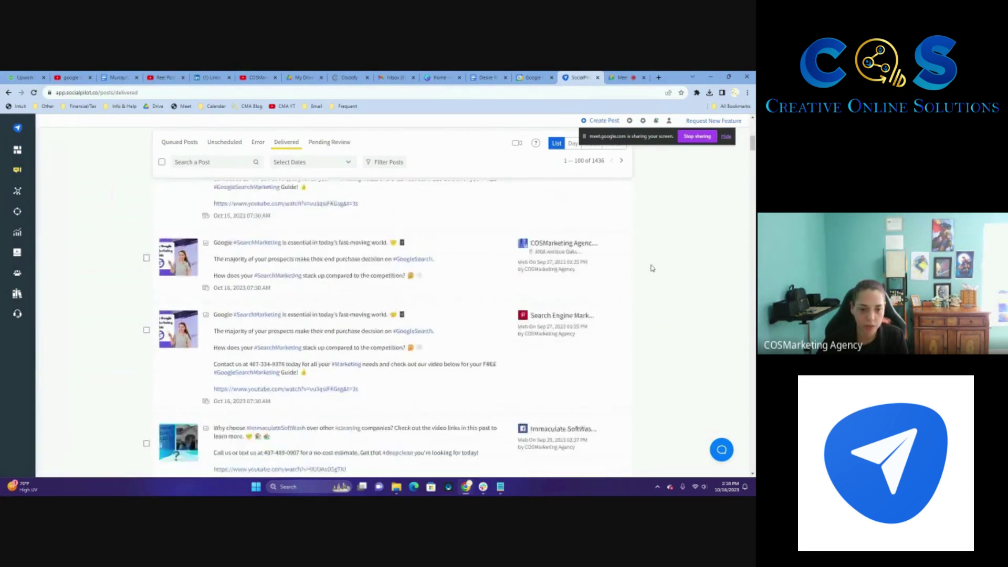
scroll(652, 267, down, 10)
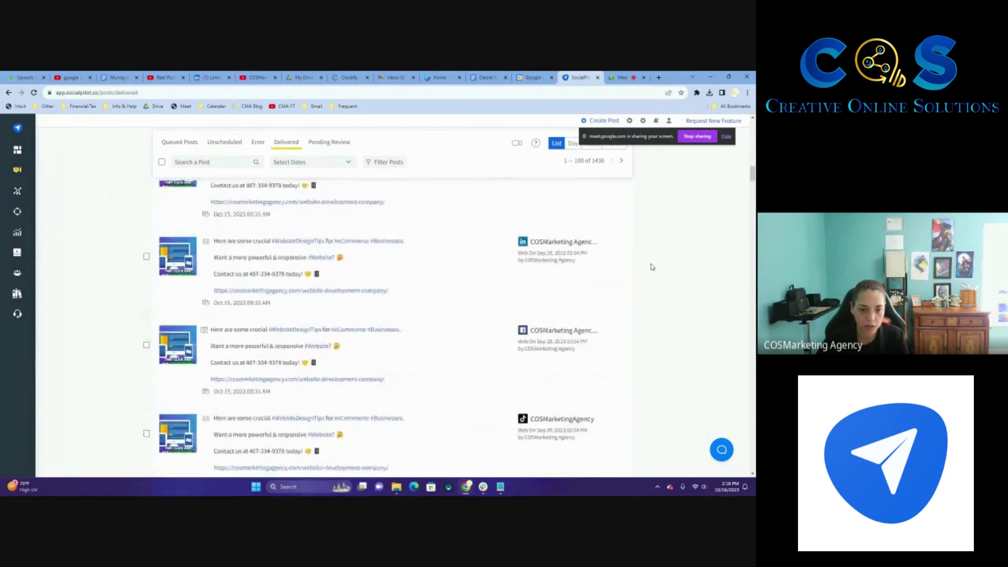
scroll(652, 267, down, 6)
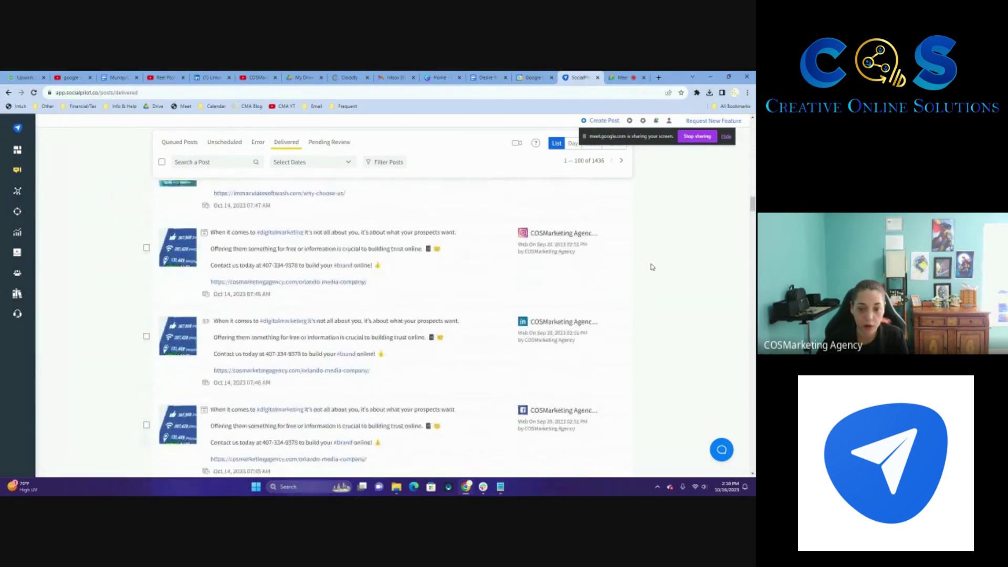
scroll(651, 267, down, 5)
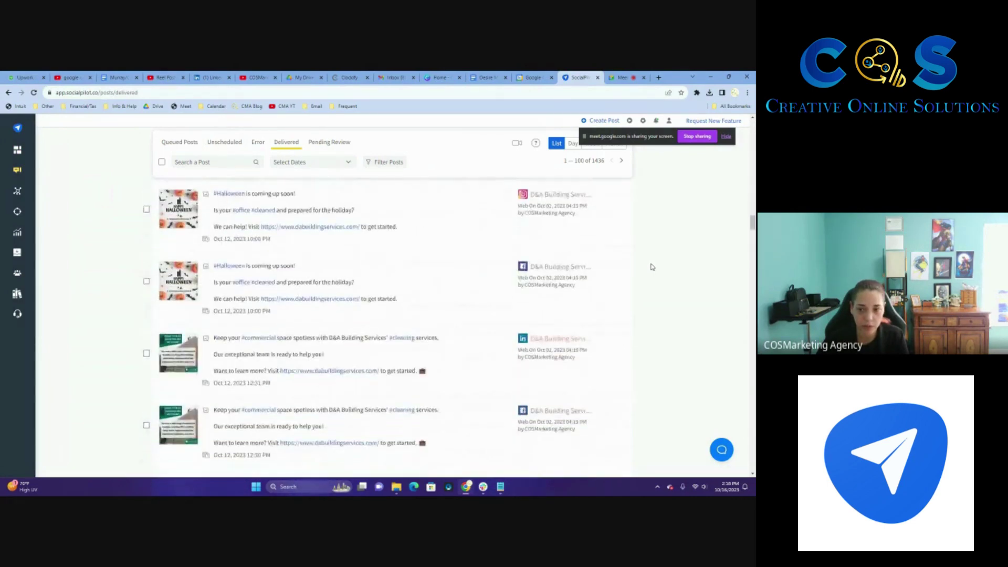
click(10, 94)
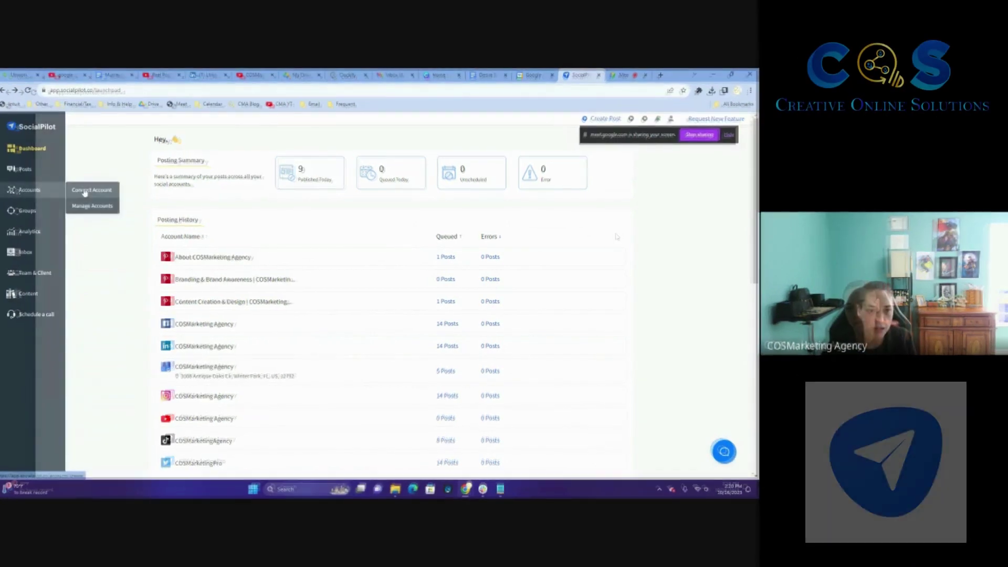
click(89, 192)
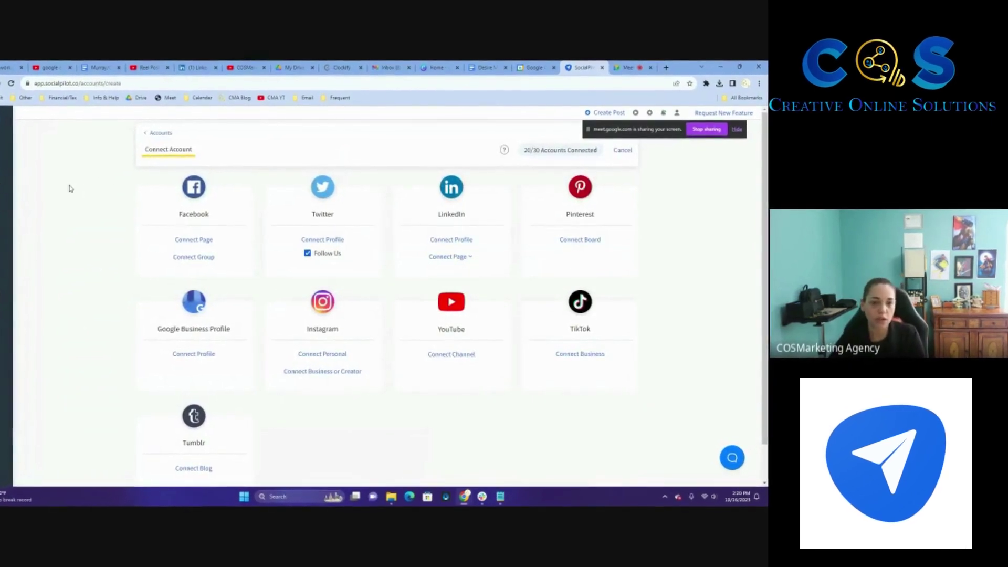
Step: Browse the Connect Account page, briefly highlighting the Google Business Profile label
mouse_move(2, 189)
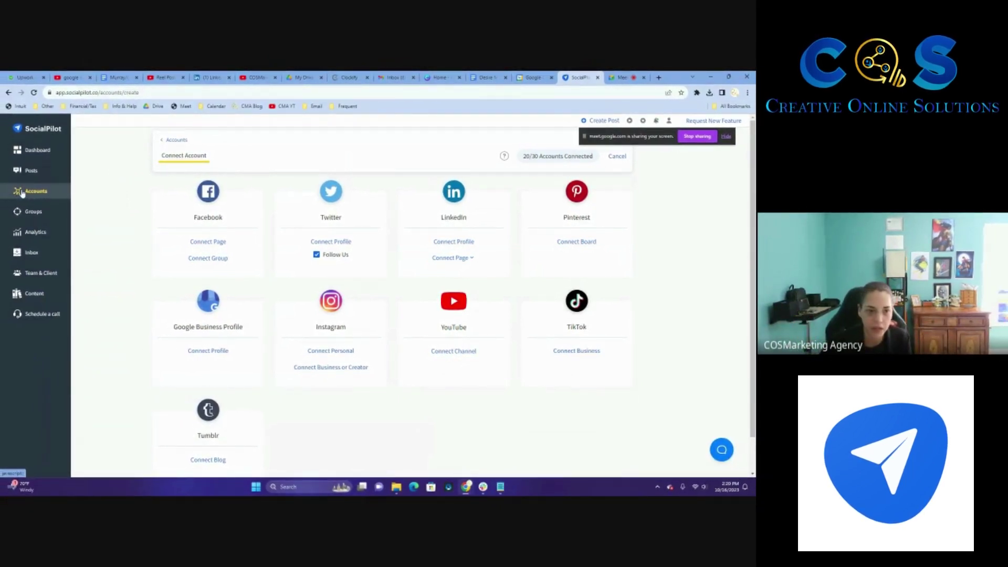
mouse_move(22, 193)
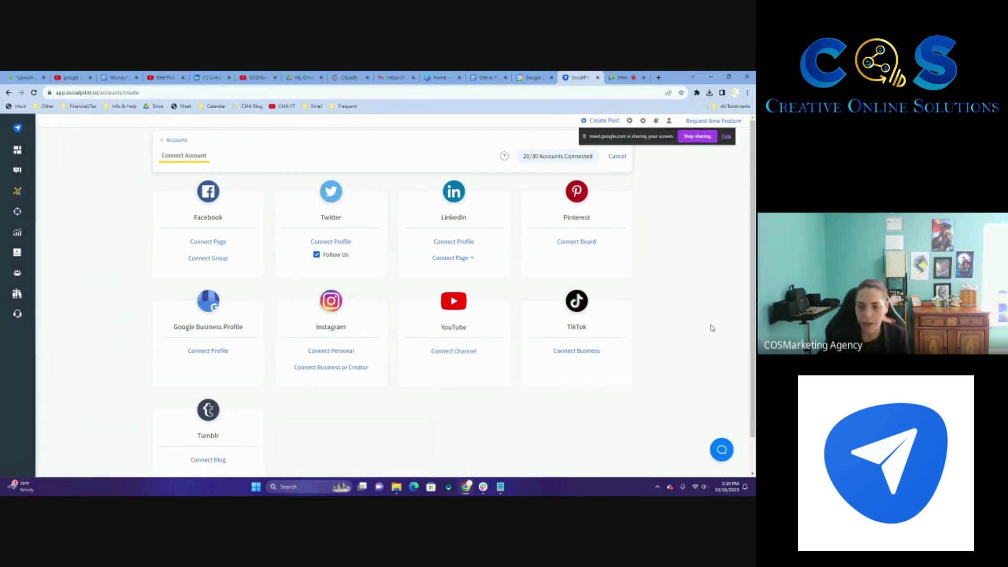
scroll(315, 425, down, 1)
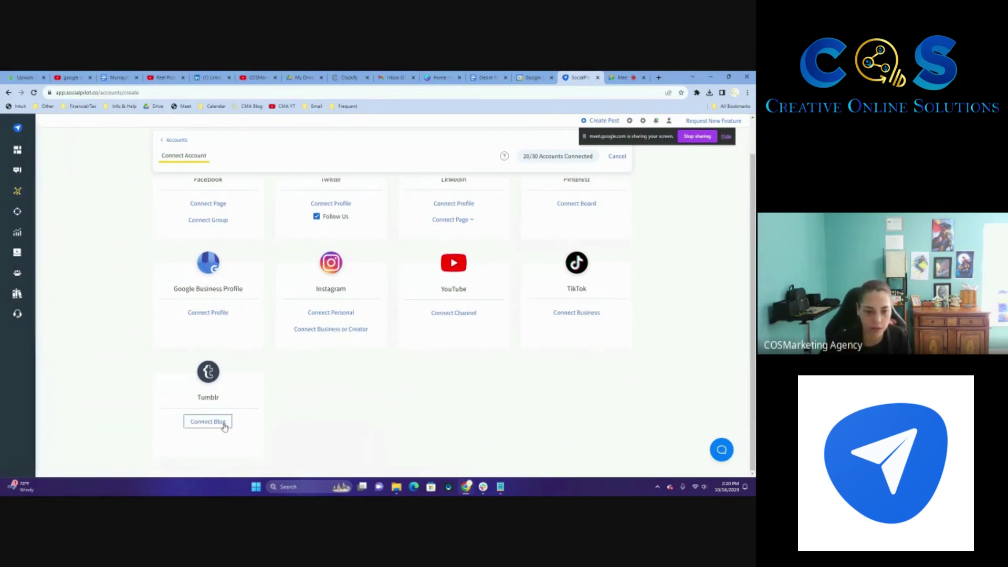
scroll(659, 307, up, 1)
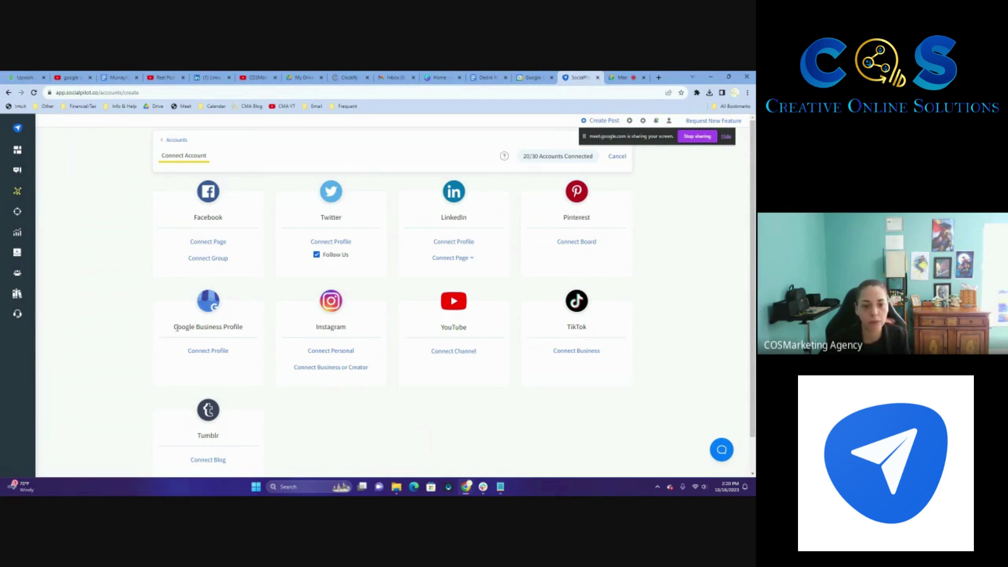
drag(177, 328, 242, 331)
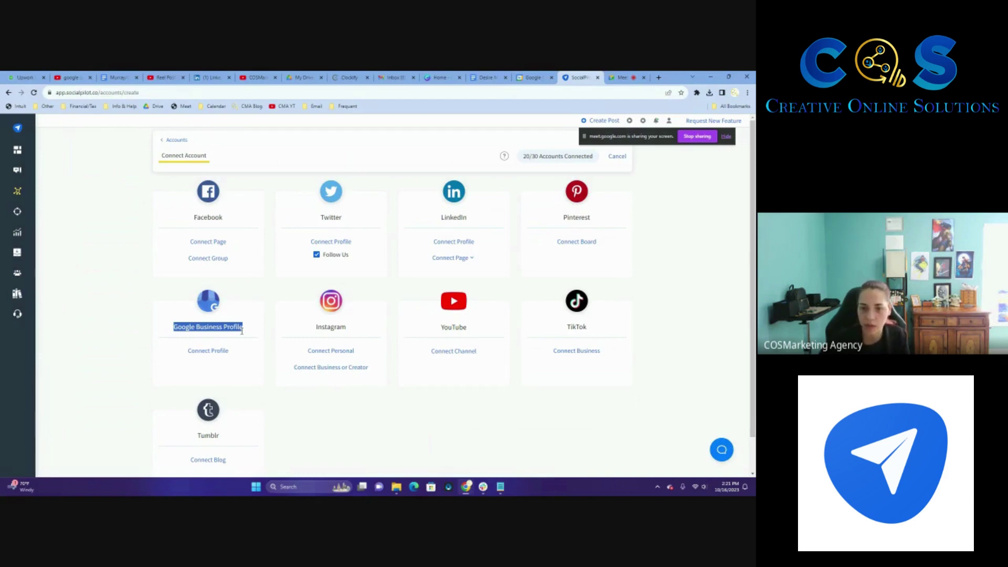
click(725, 282)
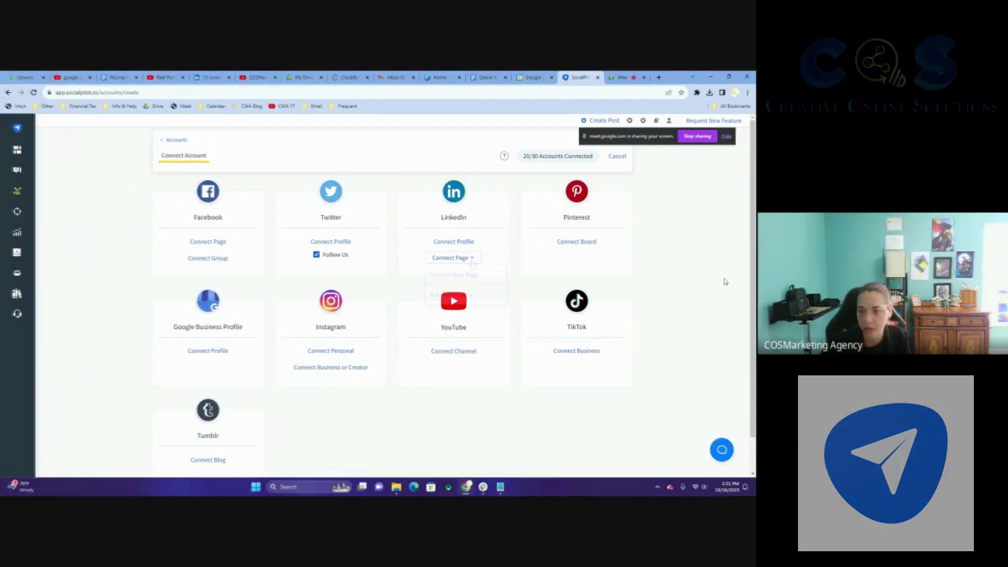
Step: Preview LinkedIn's Connect Page options, then start connecting a Facebook page
click(451, 258)
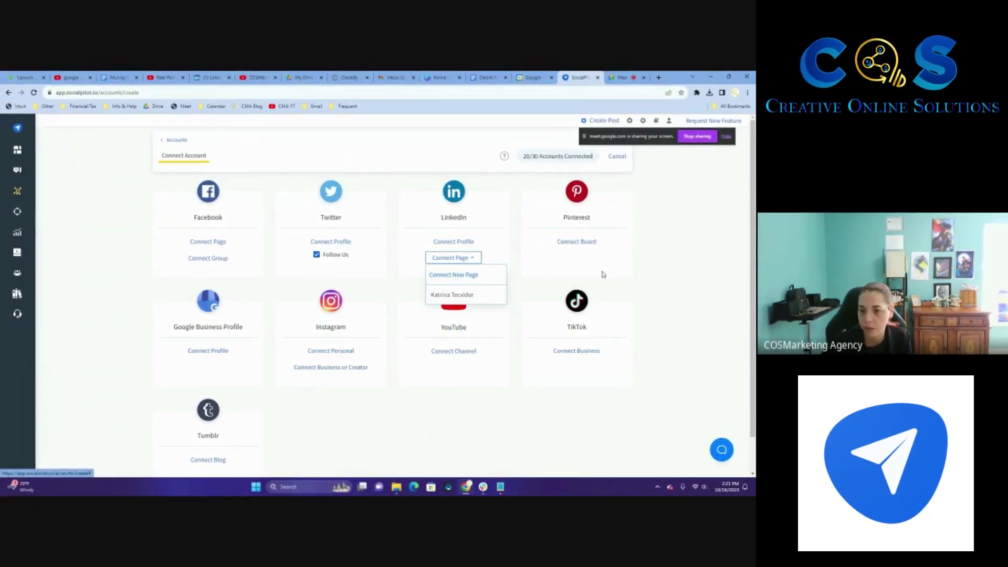
click(670, 271)
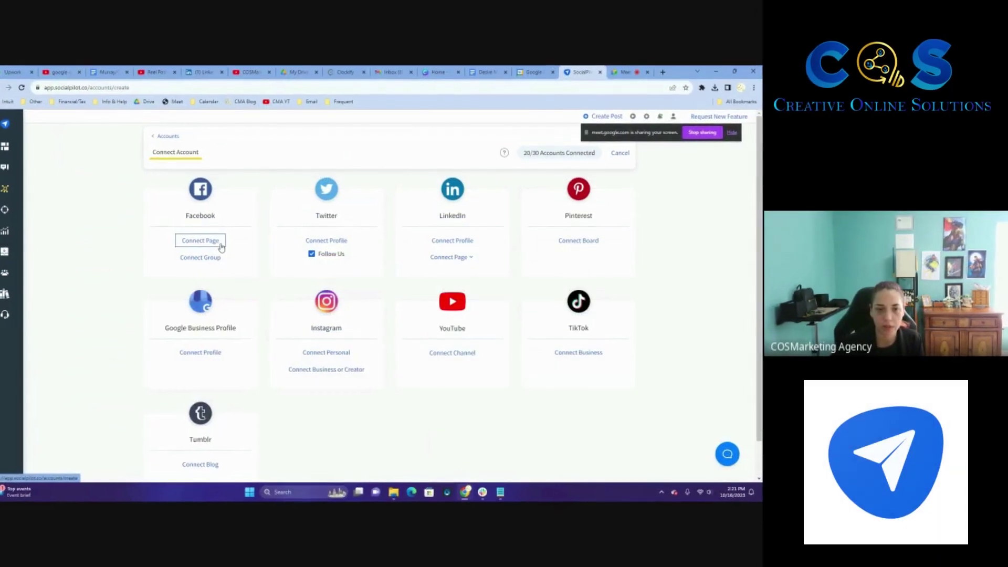
click(220, 244)
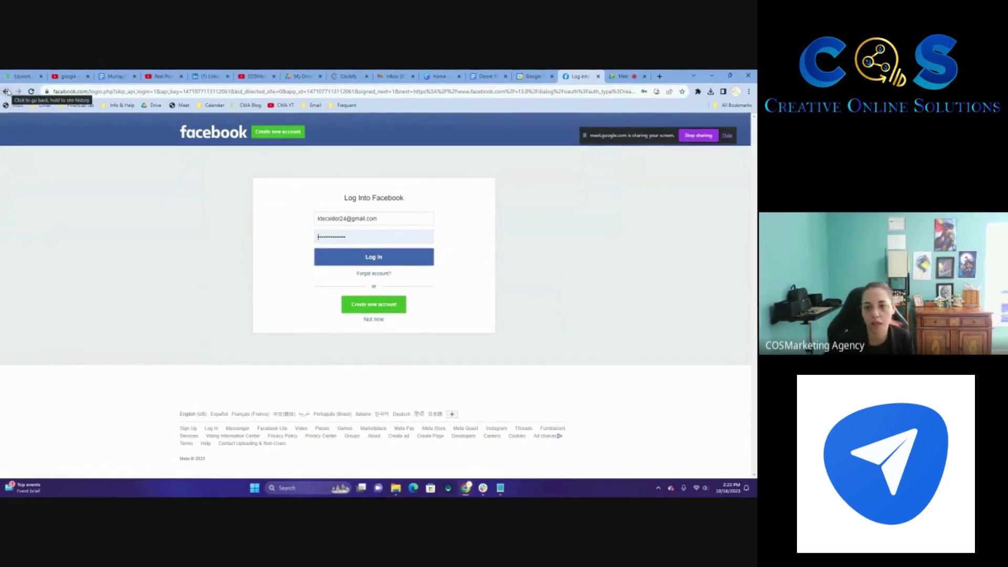
Step: Go back twice from the Facebook login to the Connect Account page
click(6, 91)
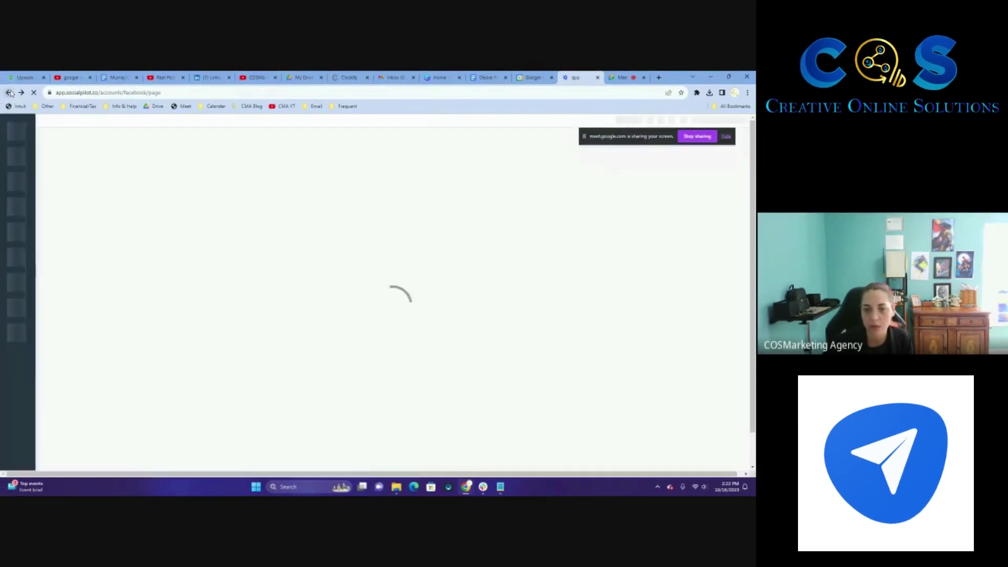
click(8, 95)
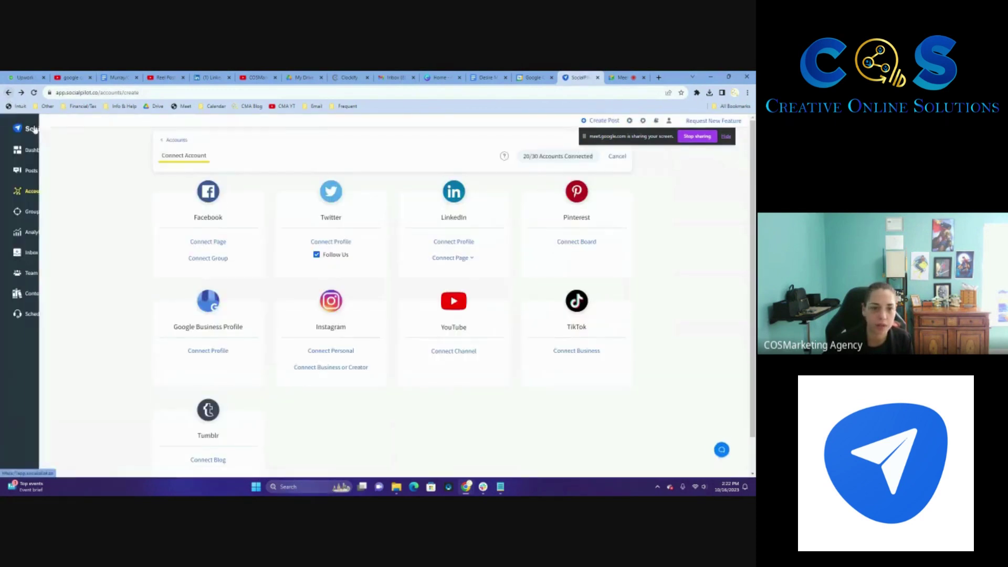
mouse_move(29, 193)
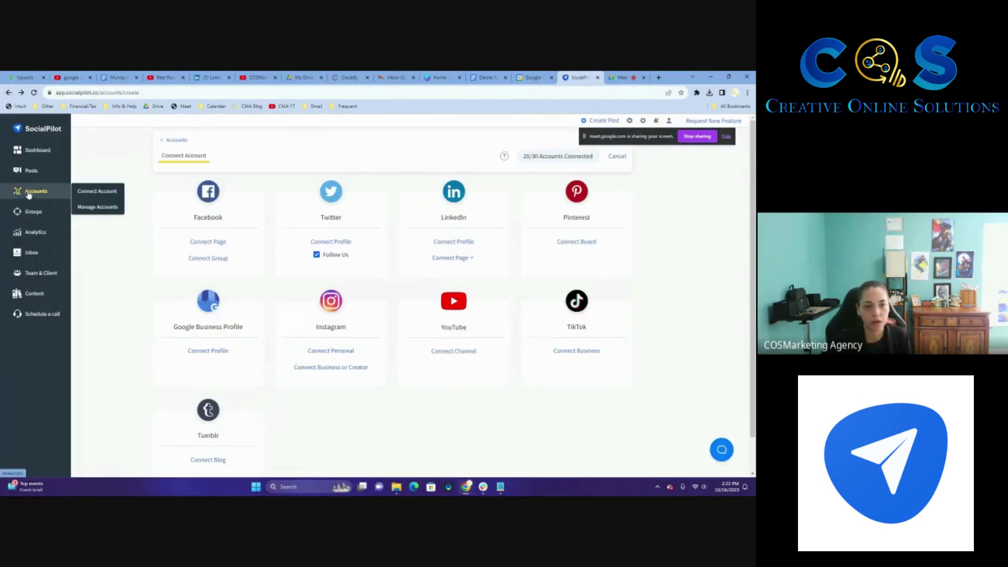
click(106, 208)
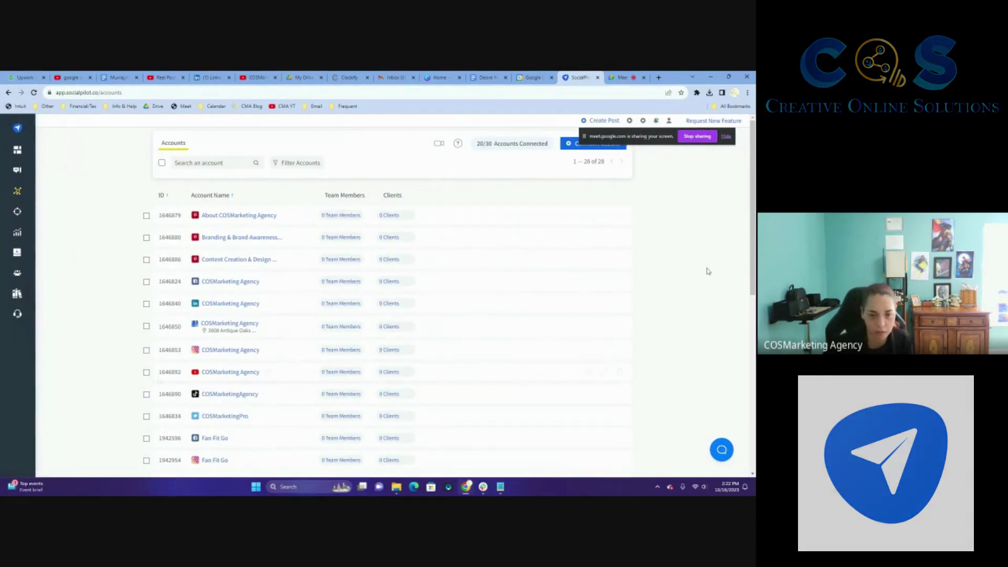
scroll(163, 418, down, 4)
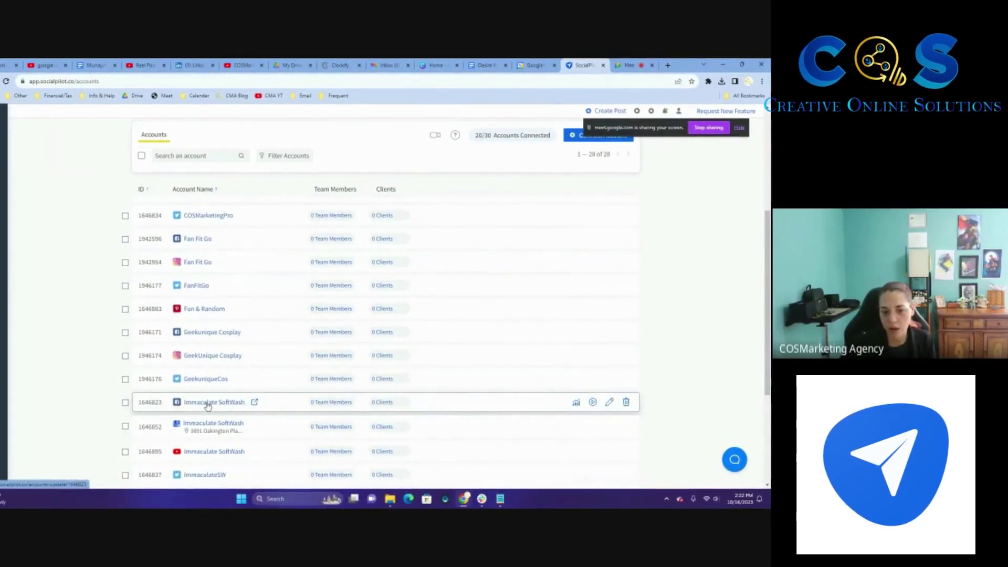
double_click(178, 397)
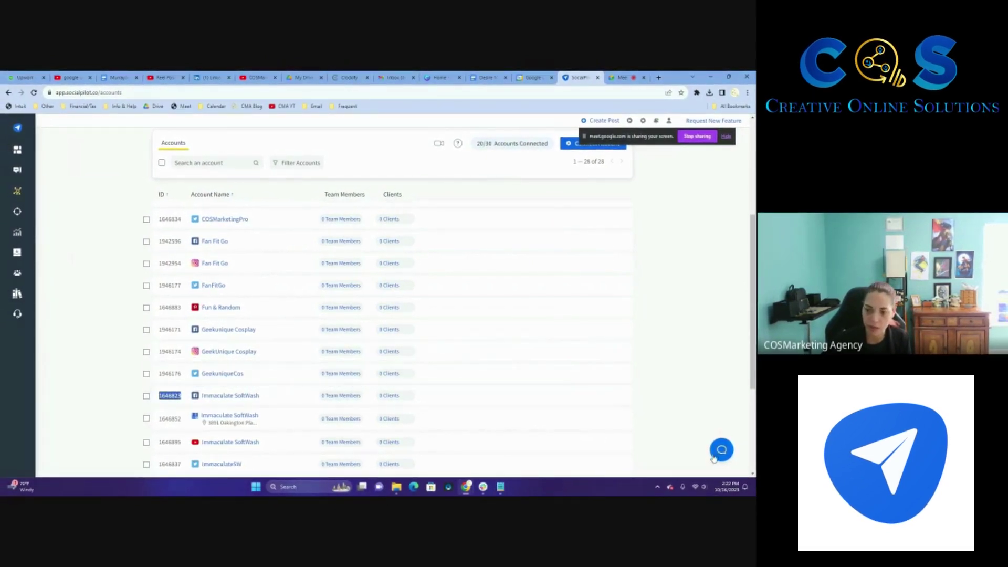
click(699, 378)
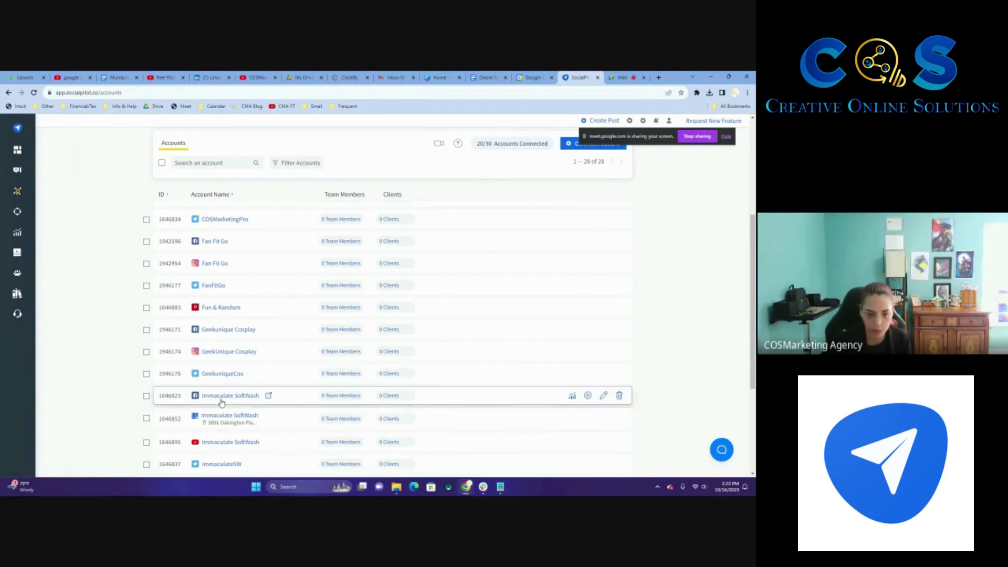
click(721, 450)
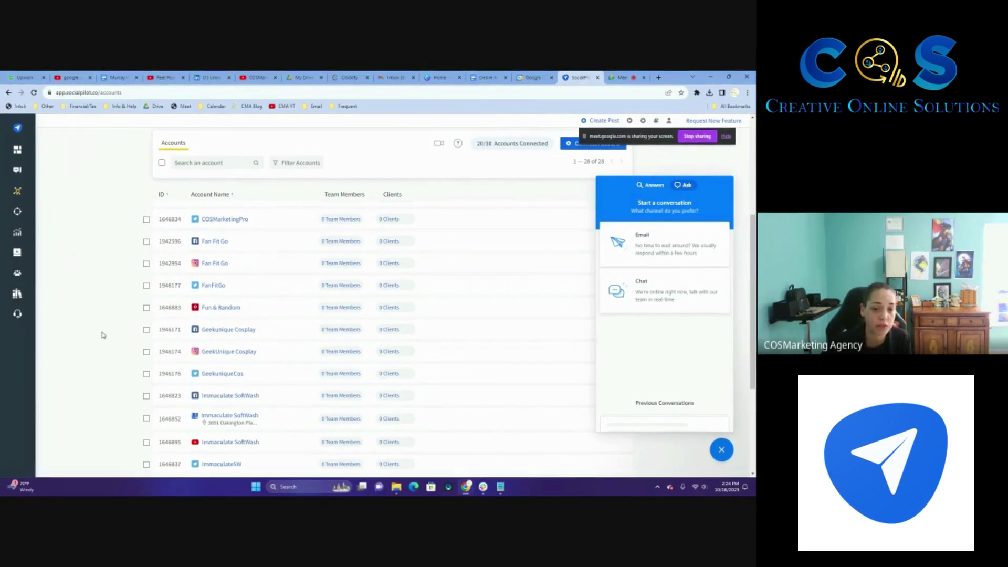
click(721, 450)
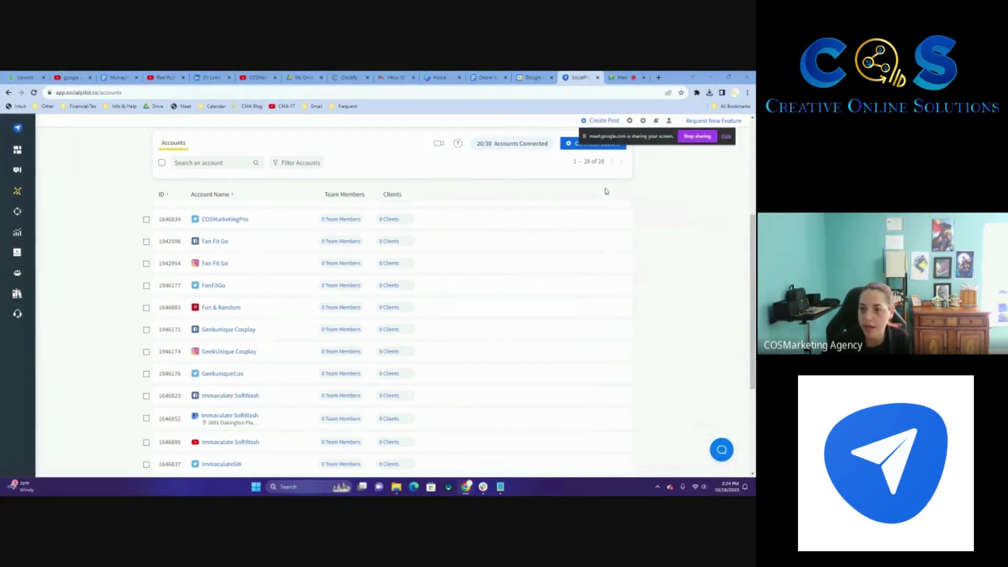
drag(660, 149, 684, 195)
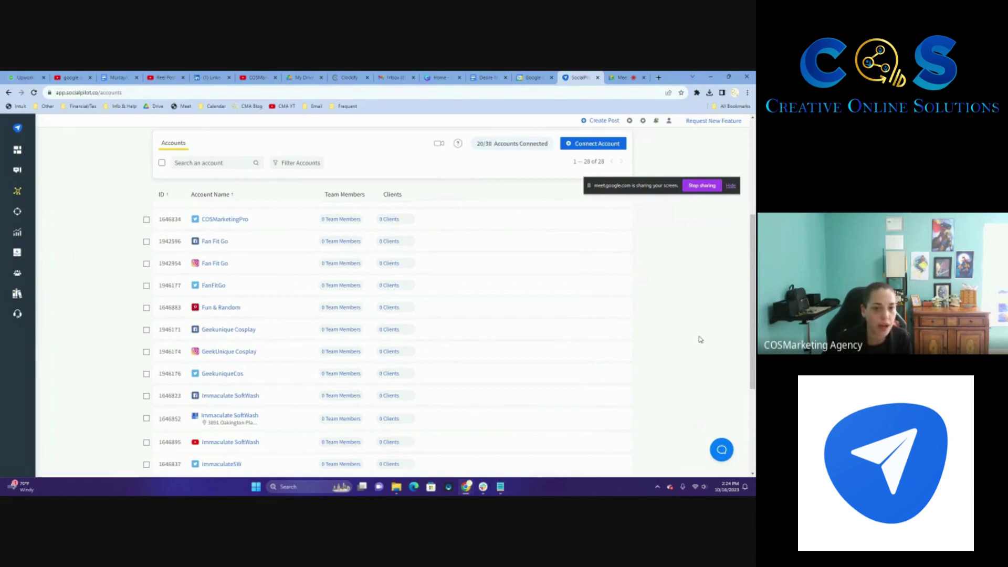
mouse_move(17, 232)
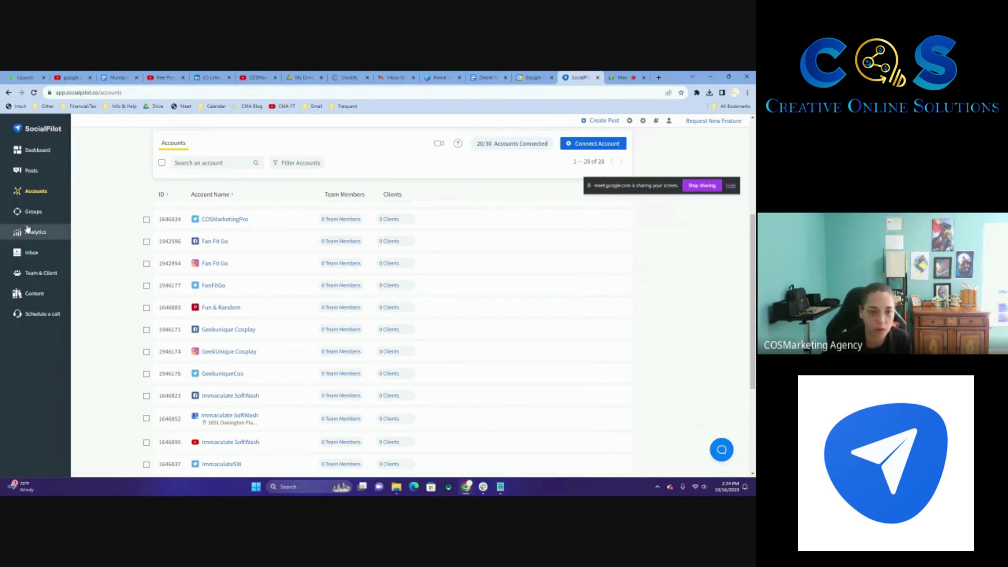
Step: View the five groups under Manage Groups, then start a new group with Create Group
mouse_move(31, 211)
click(93, 229)
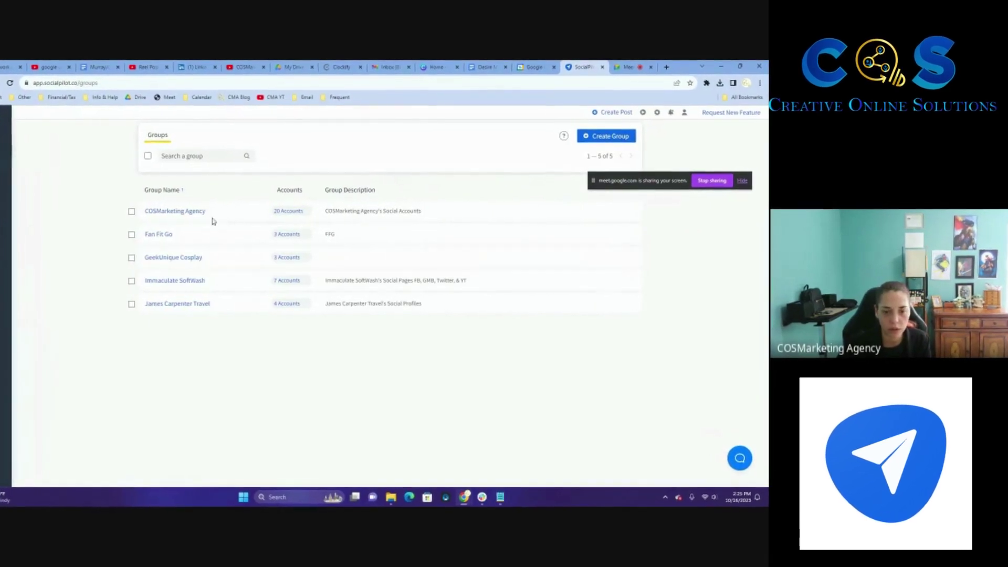
mouse_move(157, 234)
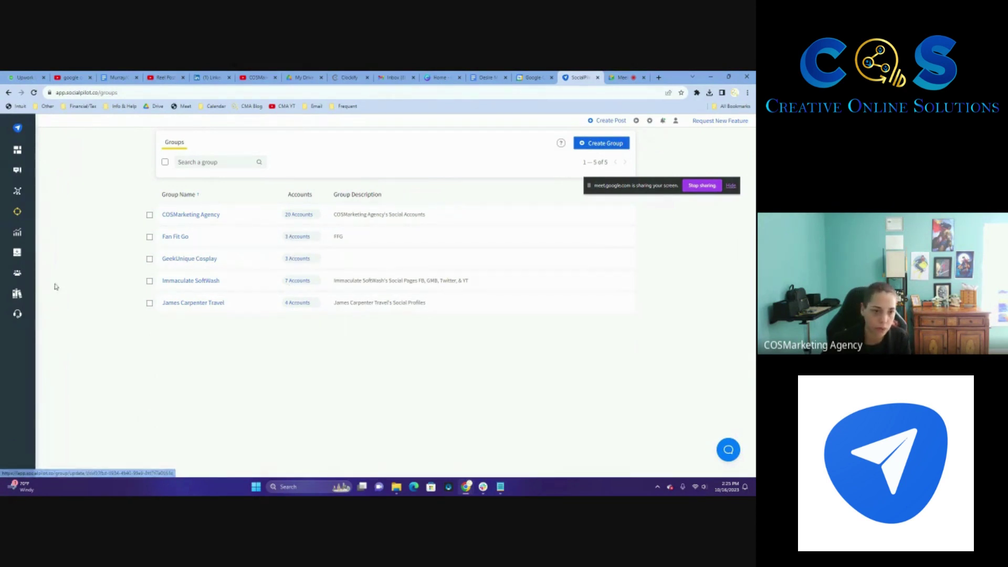
mouse_move(47, 211)
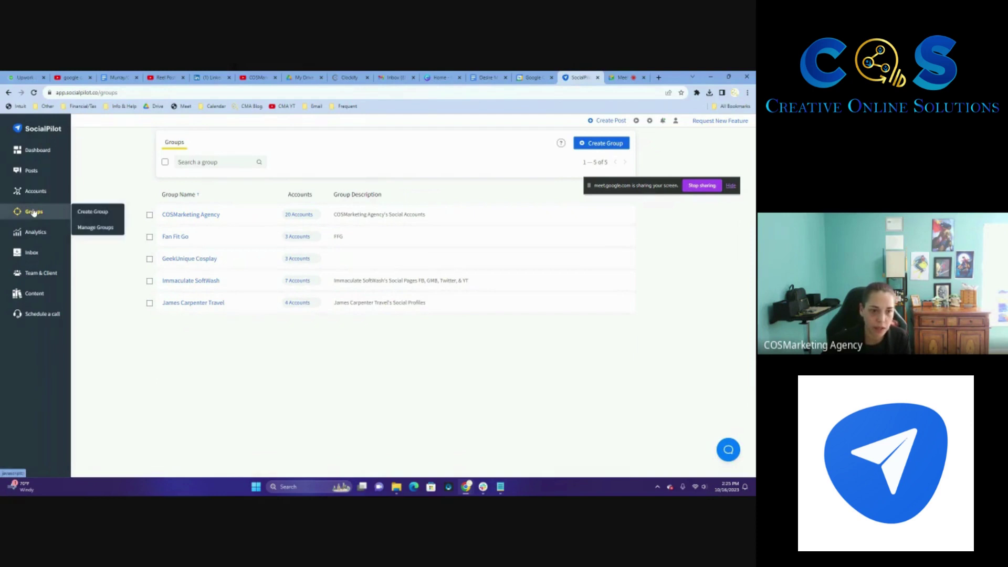
click(93, 211)
Step: Add the COSMarketing Agency and Instagram COSMarketing Agency accounts to the new group
click(121, 292)
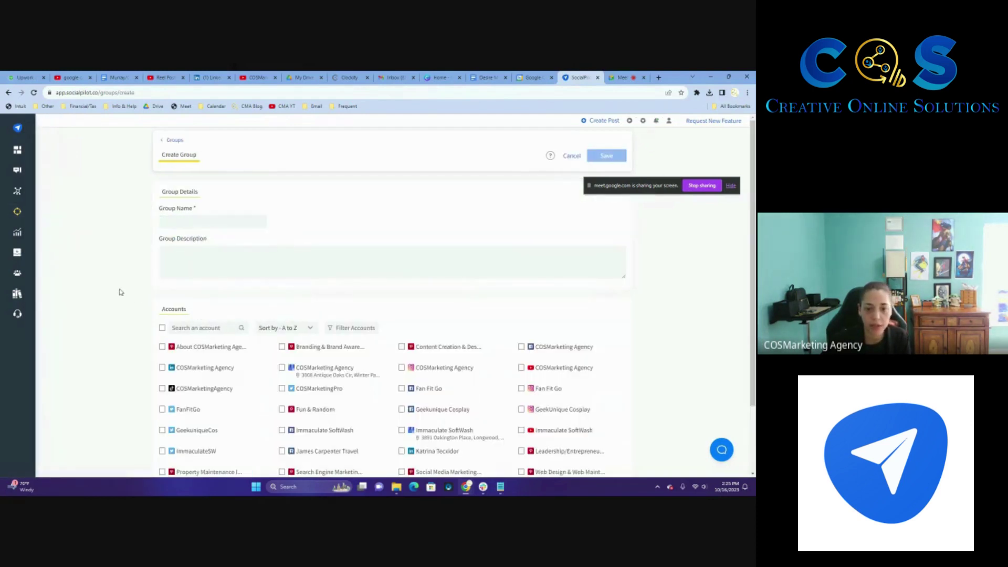
click(170, 254)
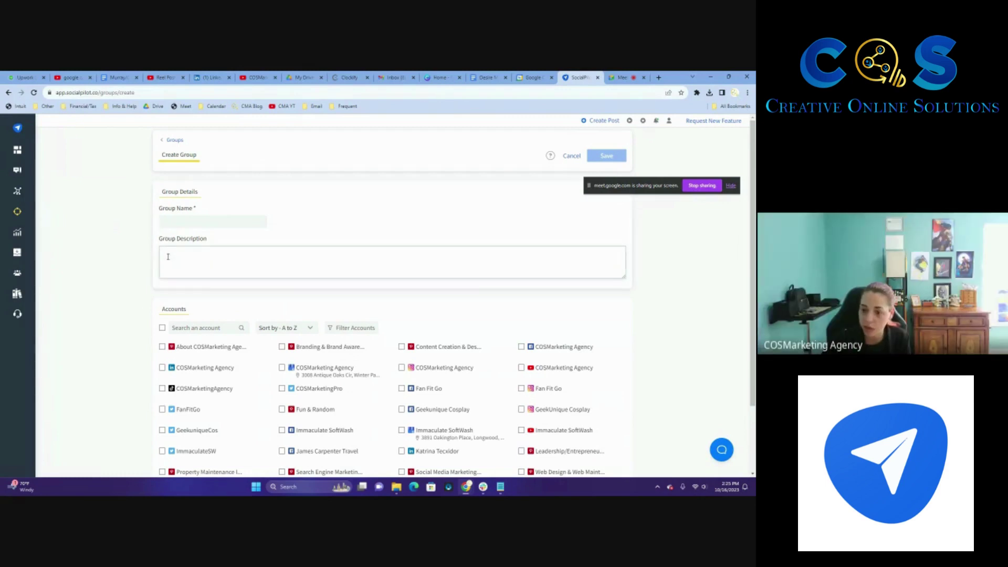
click(162, 388)
click(162, 388)
click(402, 368)
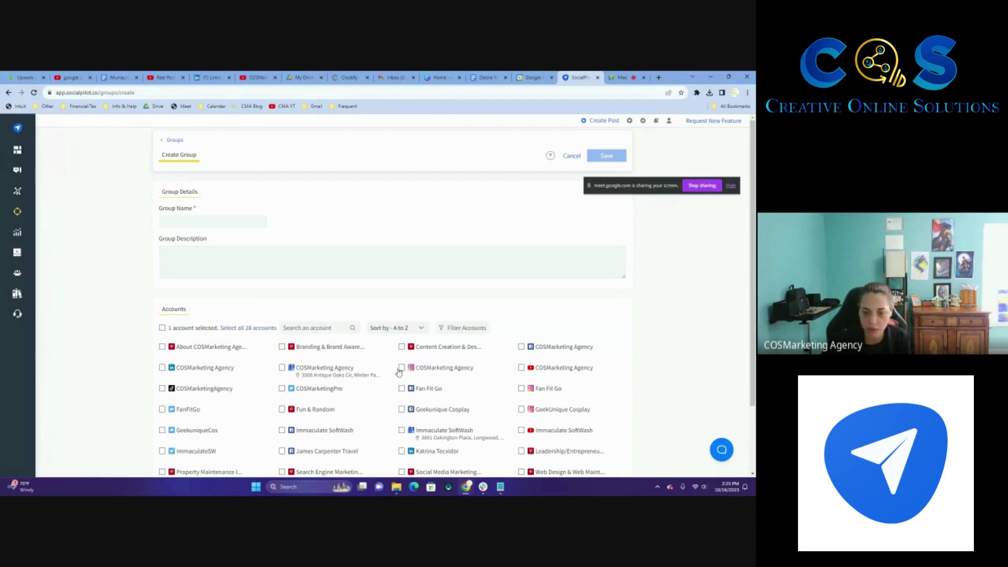
click(282, 368)
Step: Enter 'na' as the group name, then abandon it for the saved Reports list
click(192, 222)
text(na)
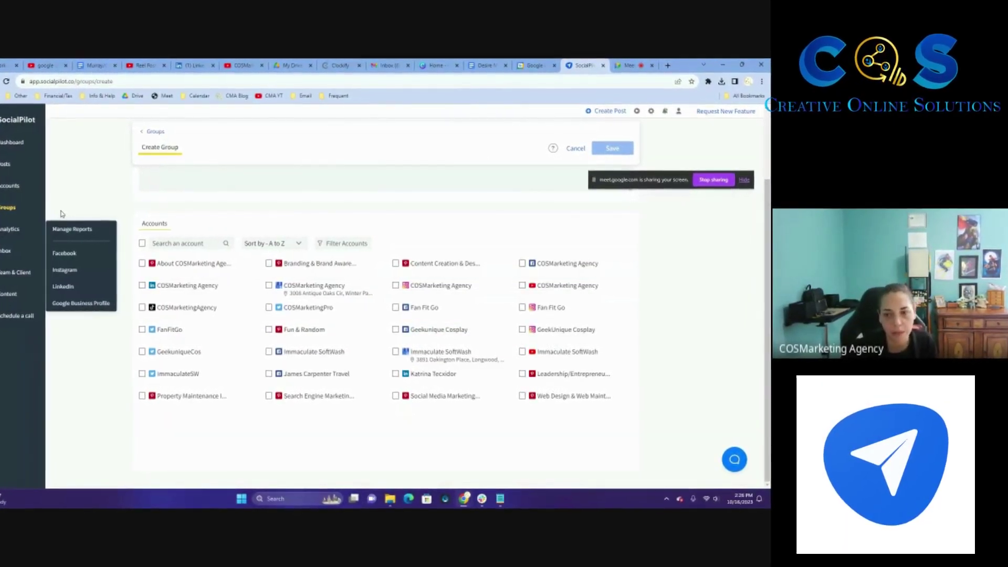
click(85, 233)
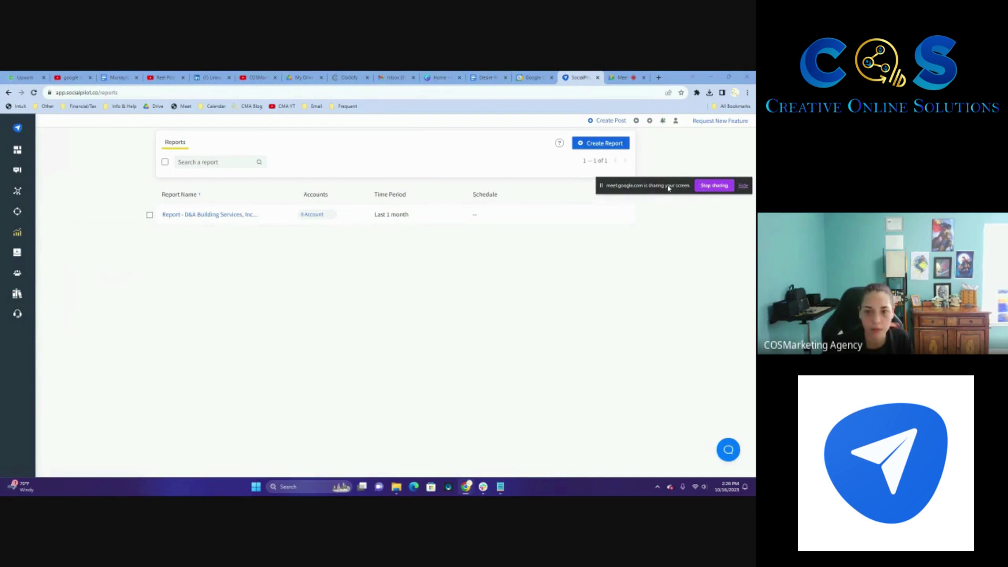
Step: Create a report covering the COSMarketing Agency location and LinkedIn accounts
drag(668, 188, 676, 186)
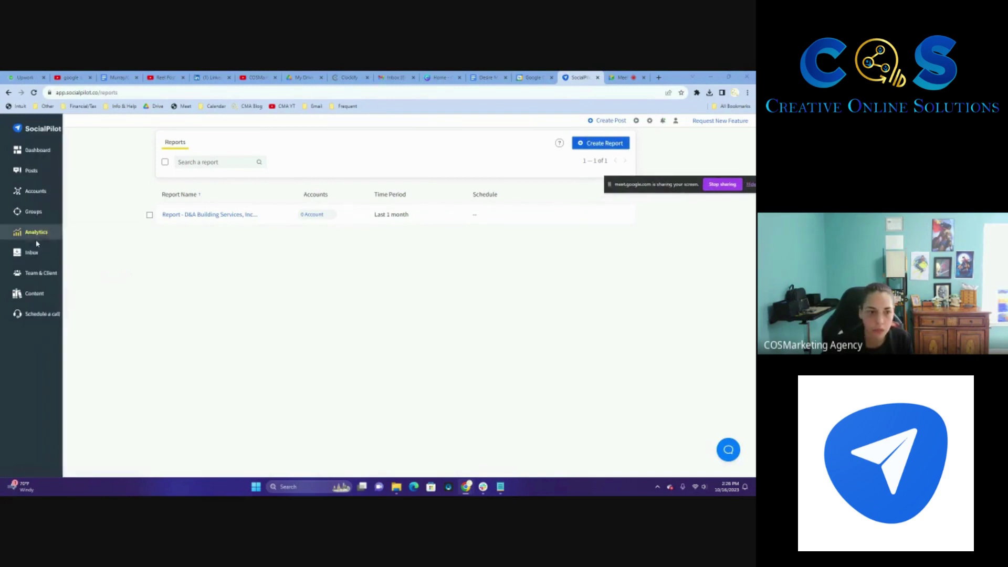
mouse_move(21, 232)
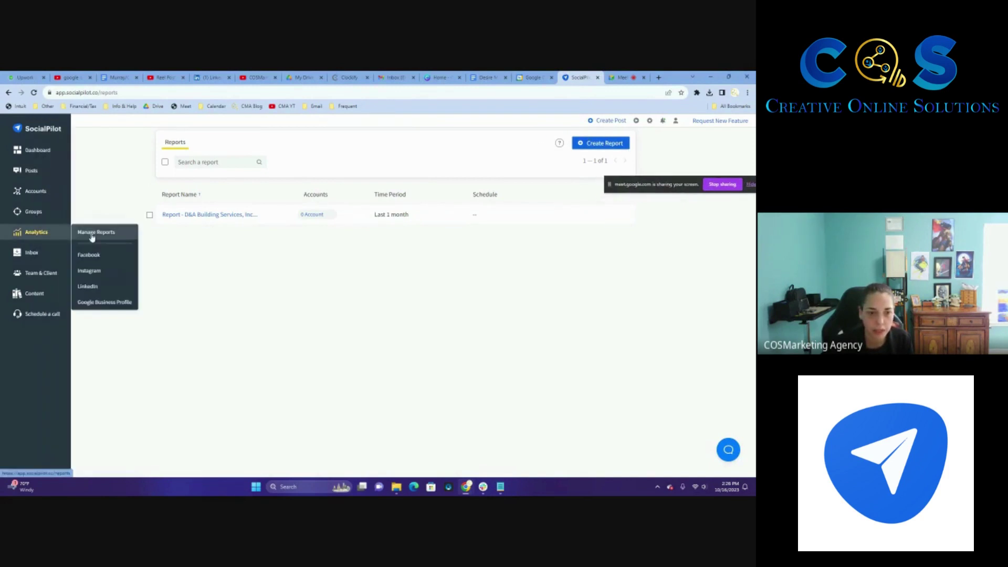
click(597, 144)
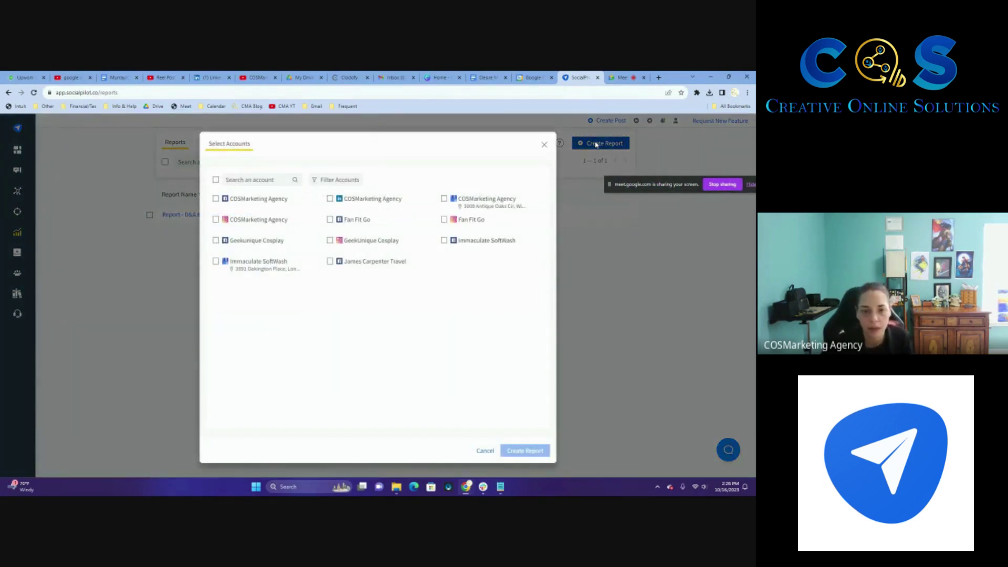
click(444, 199)
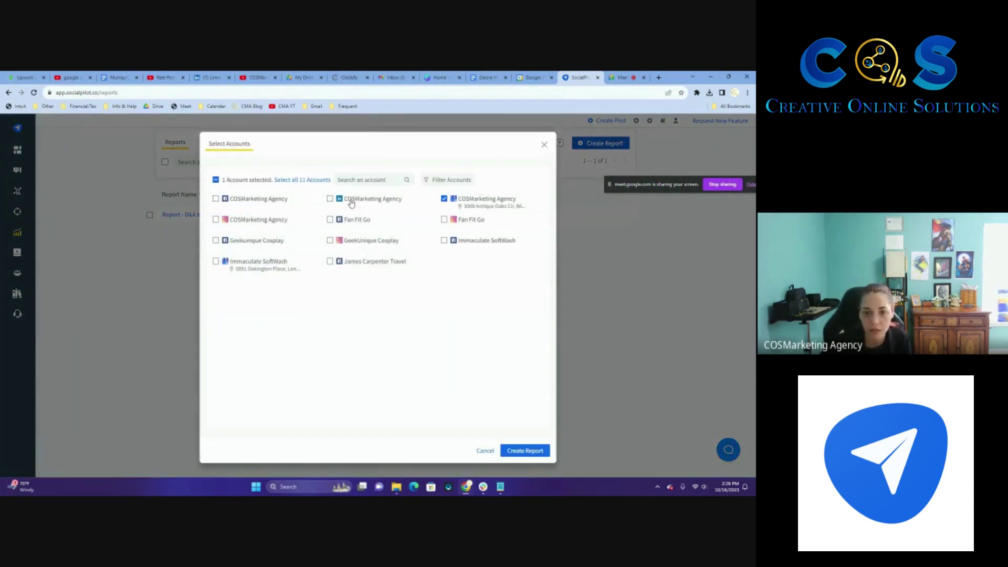
click(330, 199)
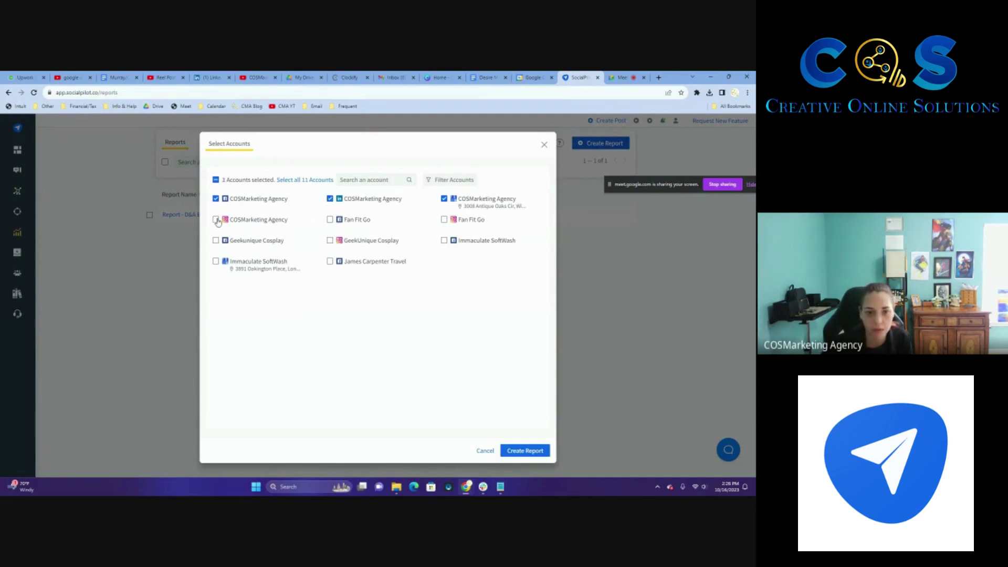
click(508, 453)
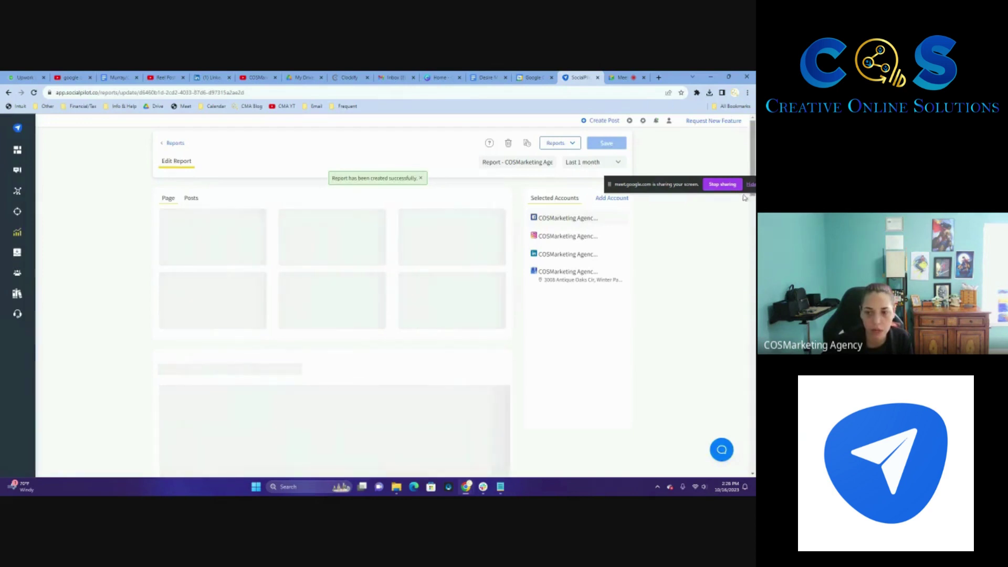
Step: Set the report period to Last 3 months and schedule the report as a PDF
click(572, 164)
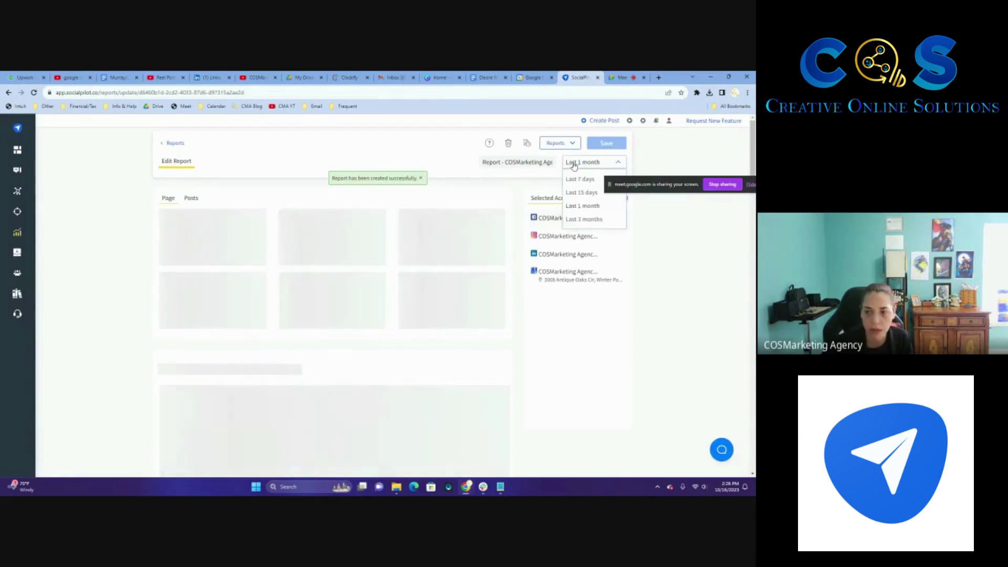
click(585, 220)
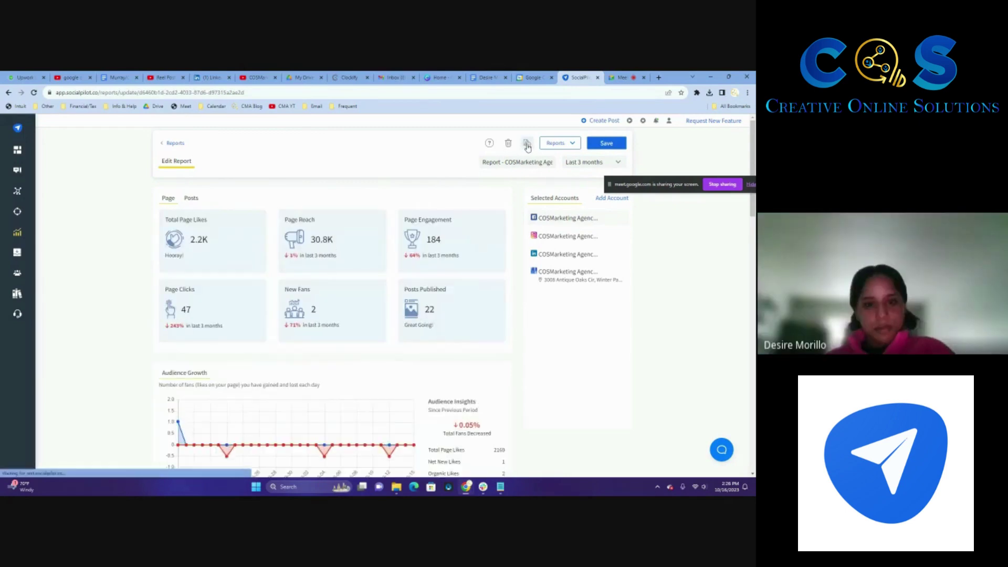
click(527, 144)
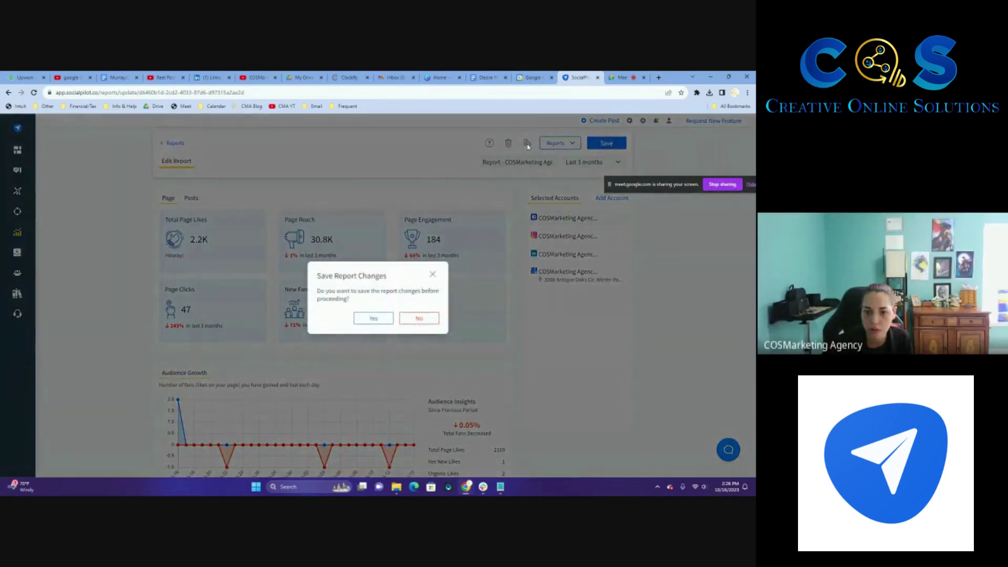
click(433, 274)
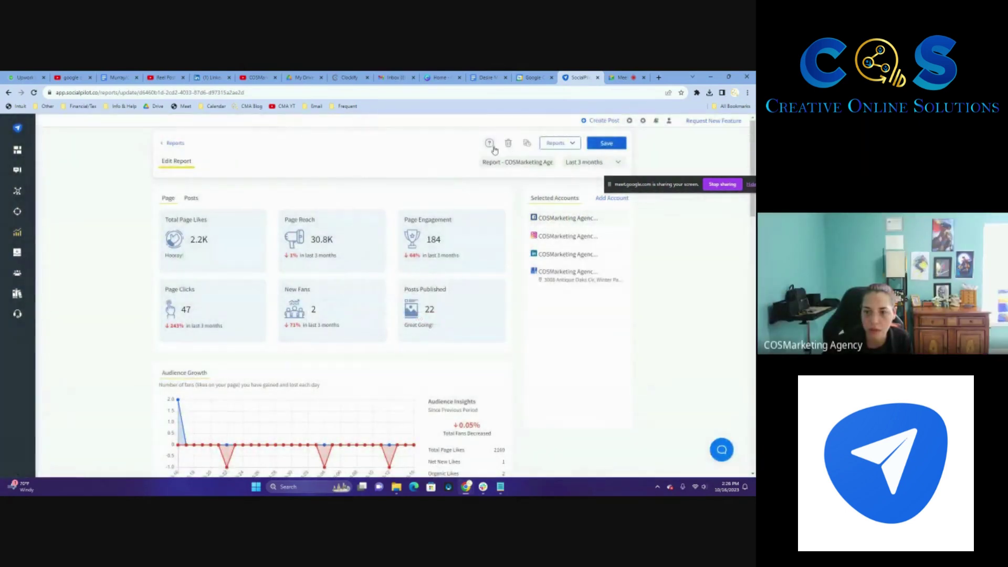
click(558, 144)
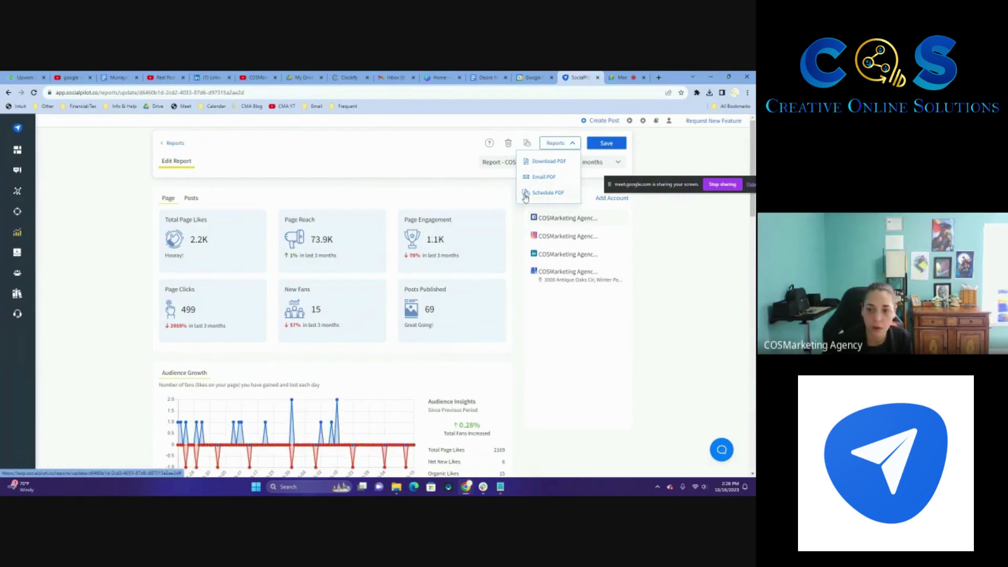
click(525, 197)
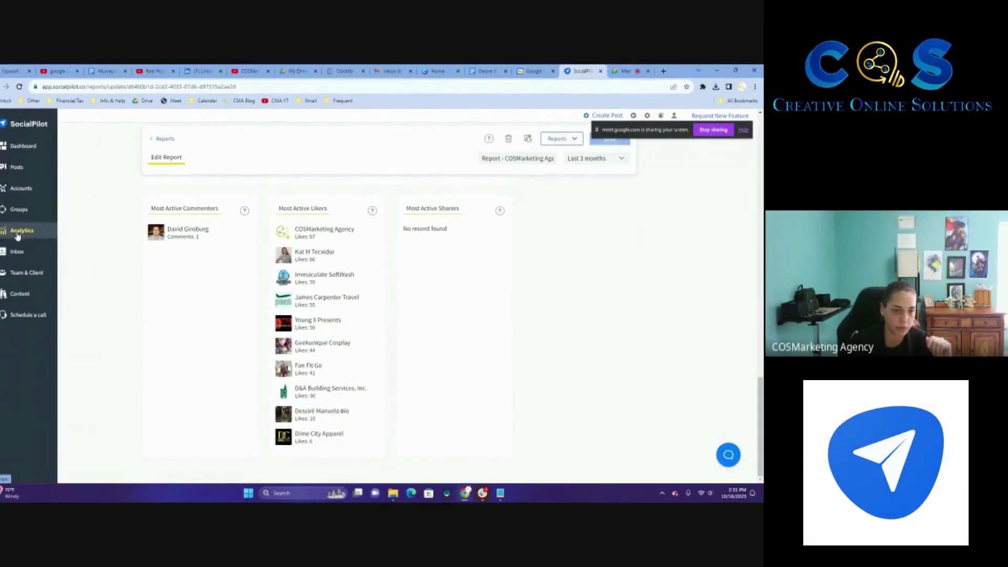
Step: Open the Facebook Social Inbox from the sidebar's Inbox flyout
mouse_move(16, 233)
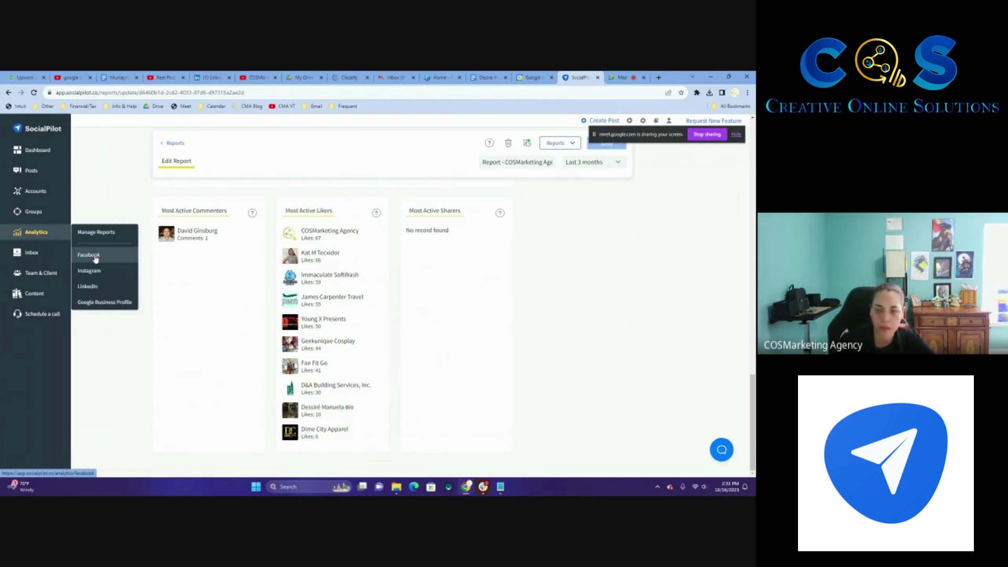
click(96, 258)
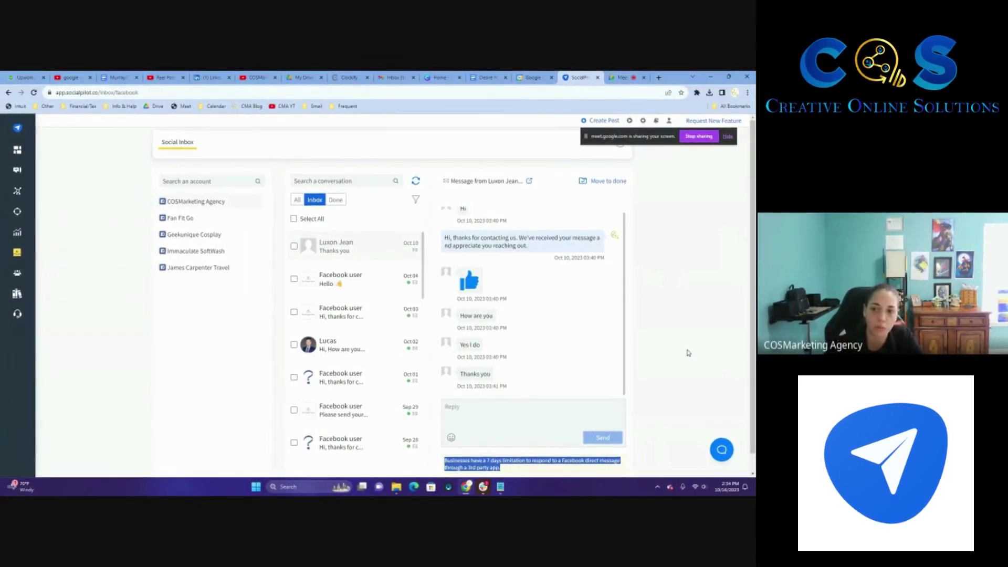
Step: Load Fan Fit Go's conversations, then switch via Instagram to the Google Business Profile inbox
click(185, 218)
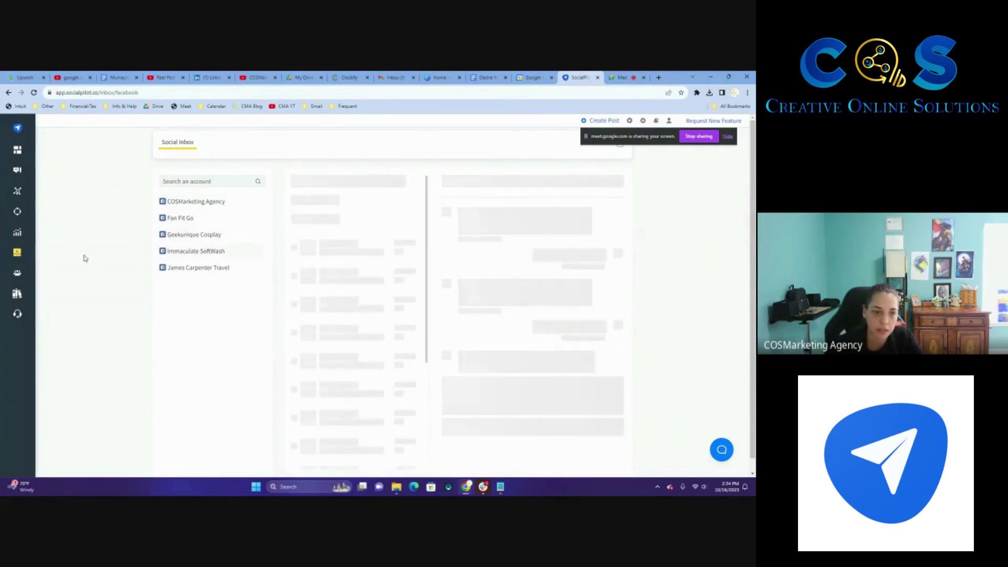
mouse_move(32, 252)
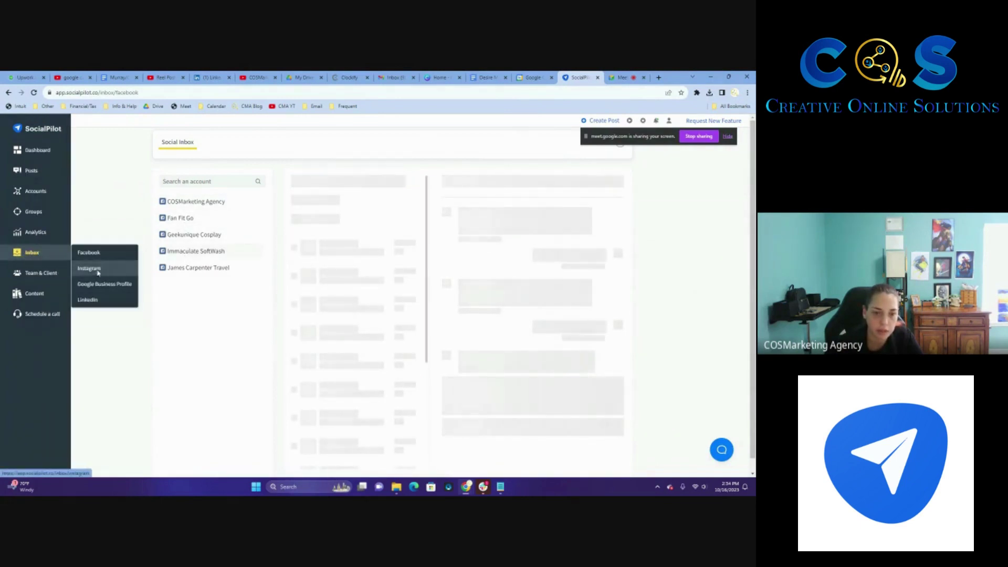
click(89, 268)
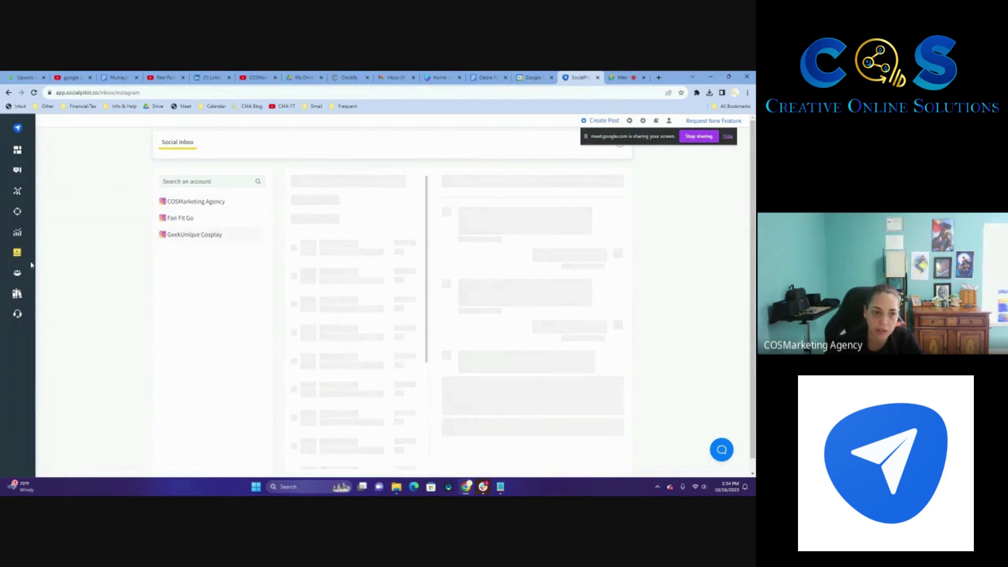
mouse_move(32, 258)
click(87, 288)
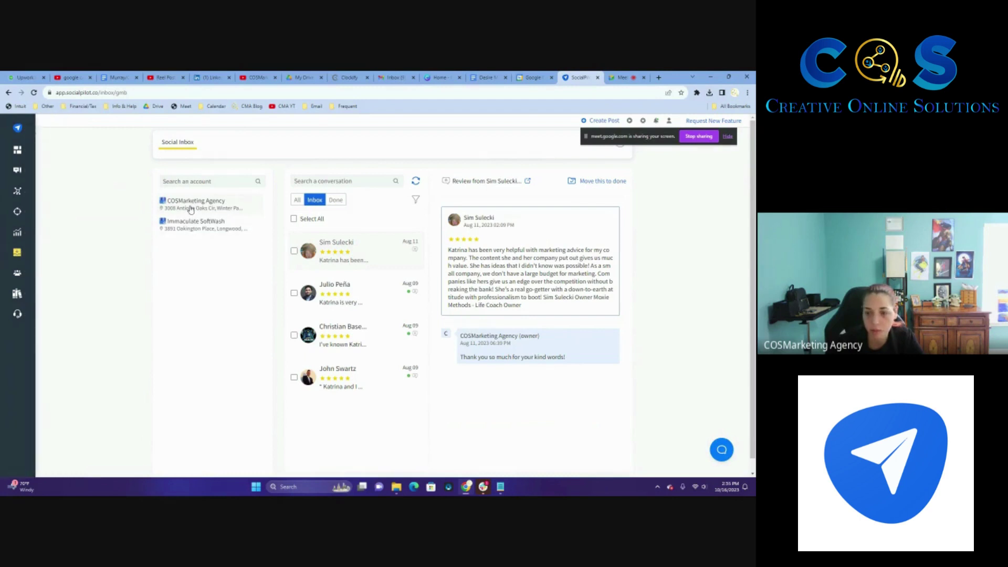
drag(532, 312, 448, 252)
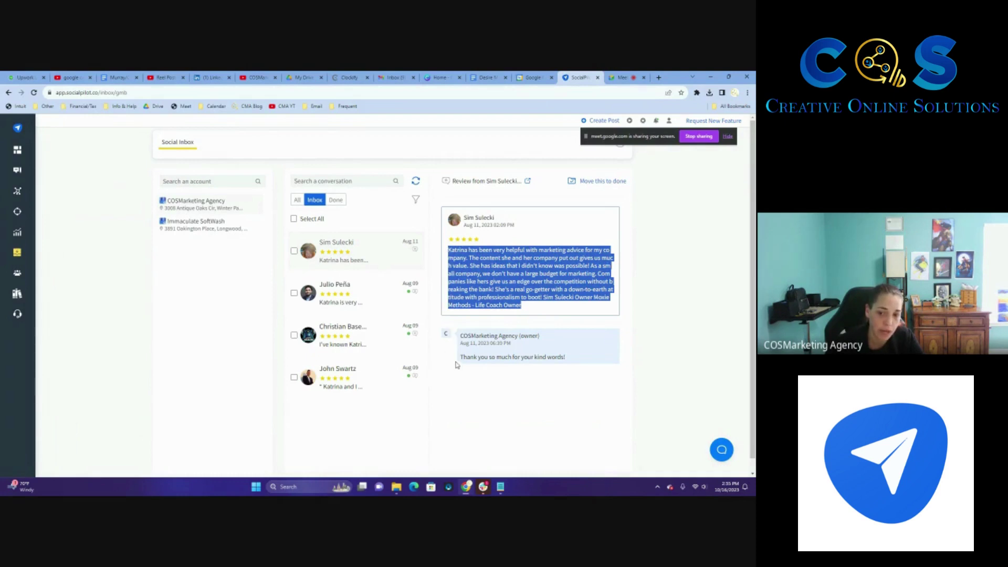
click(534, 309)
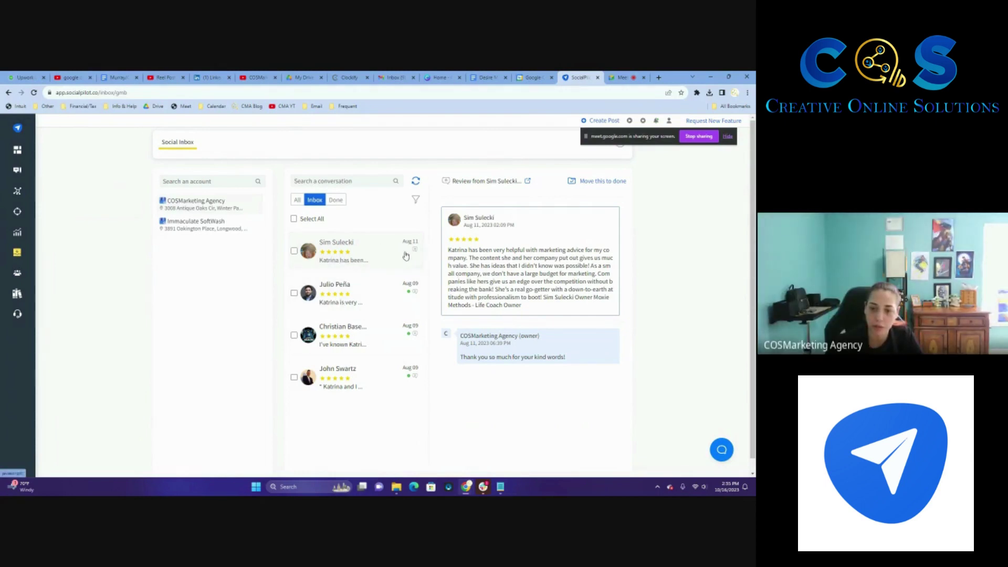
click(178, 228)
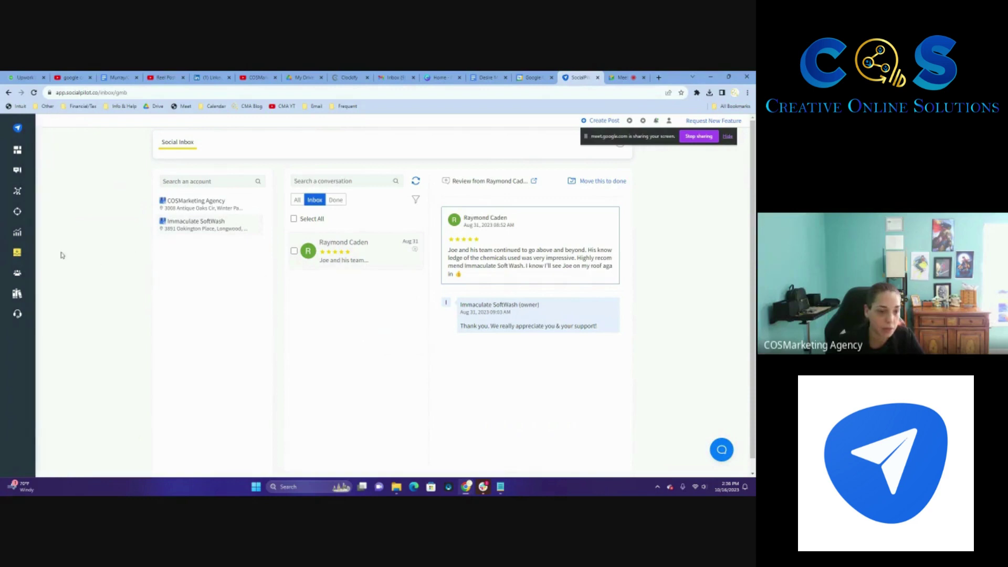
Step: Bring up Immaculate SoftWash's Aug 31 five-star review with the owner's thank-you reply
mouse_move(24, 275)
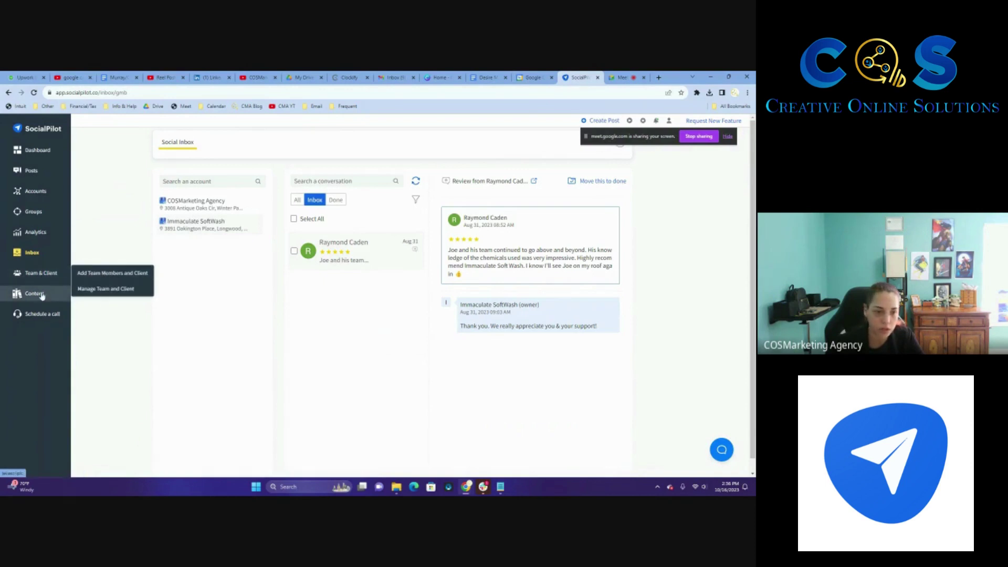
Step: Open the Content Library from the Content menu
mouse_move(42, 296)
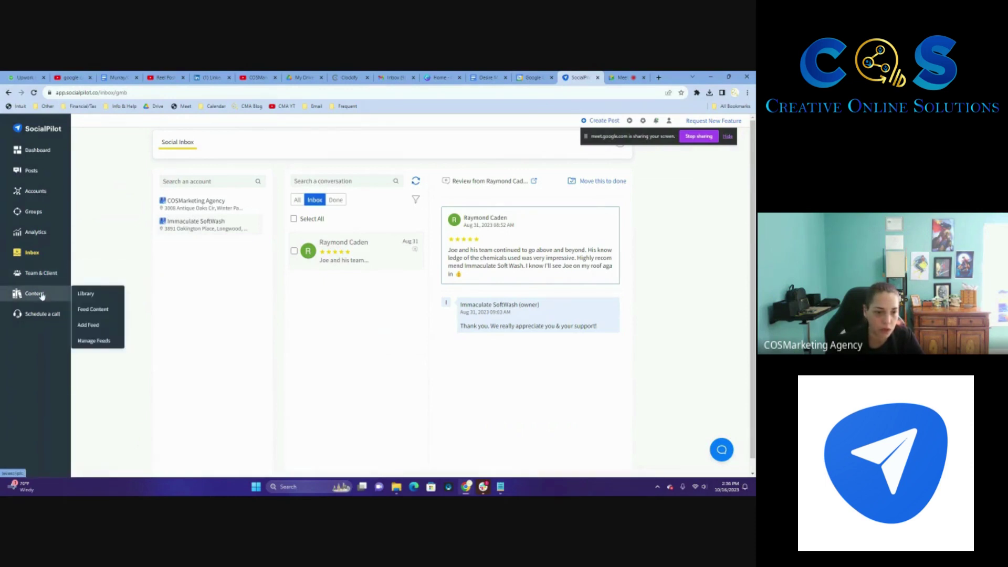
click(87, 292)
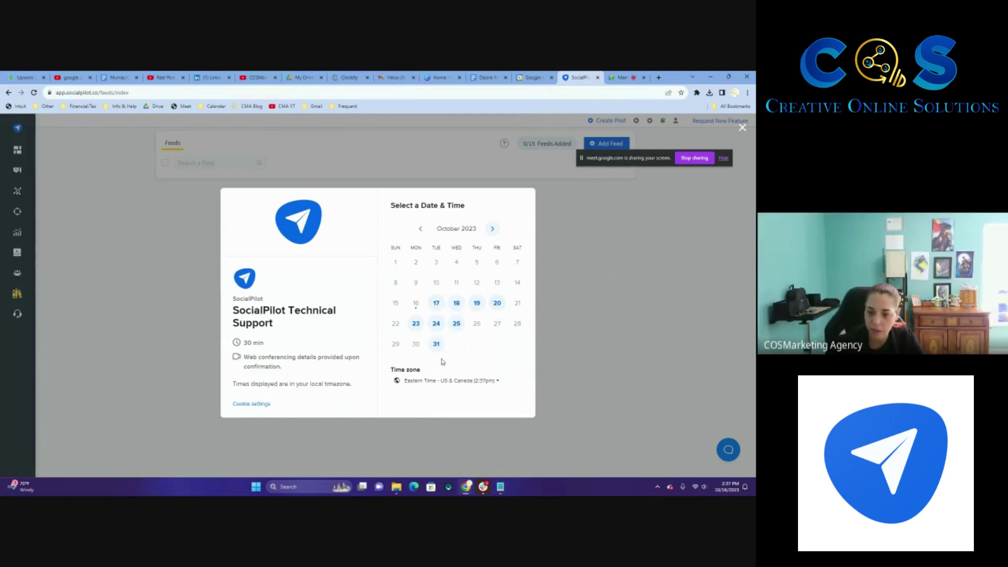
Step: Choose October 17 at 3:00pm for the support call
click(436, 310)
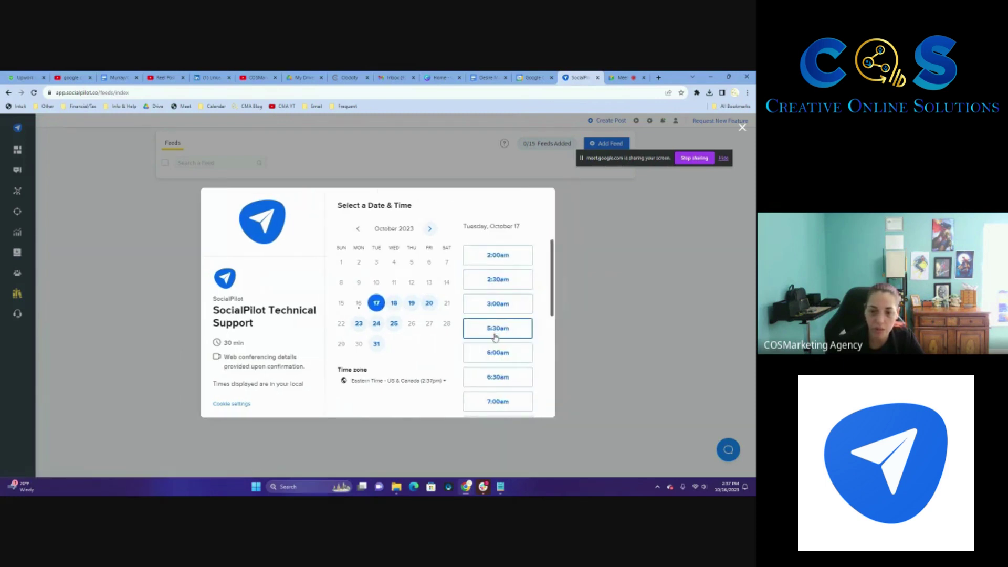
scroll(493, 336, down, 3)
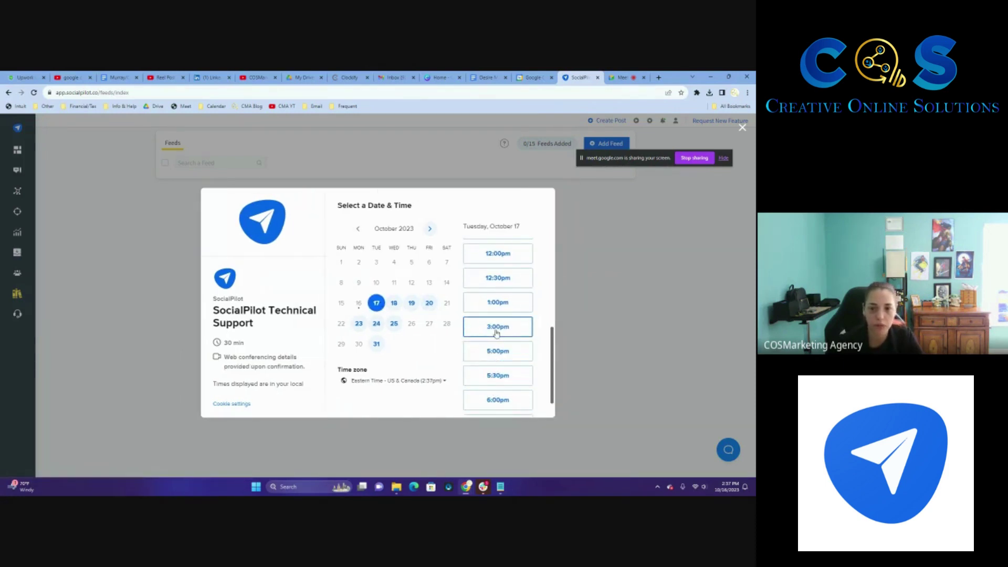
scroll(493, 352, down, 1)
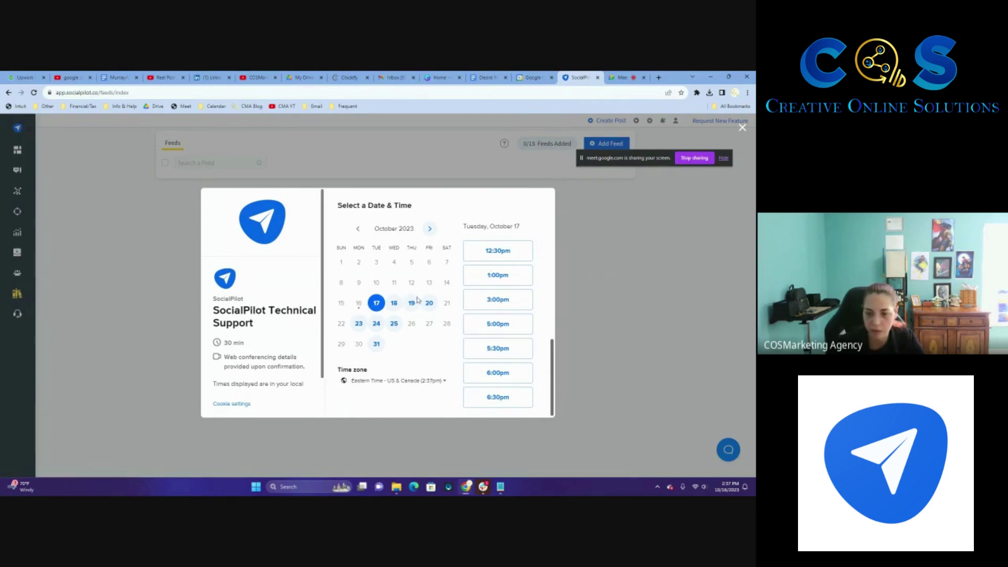
scroll(214, 372, down, 1)
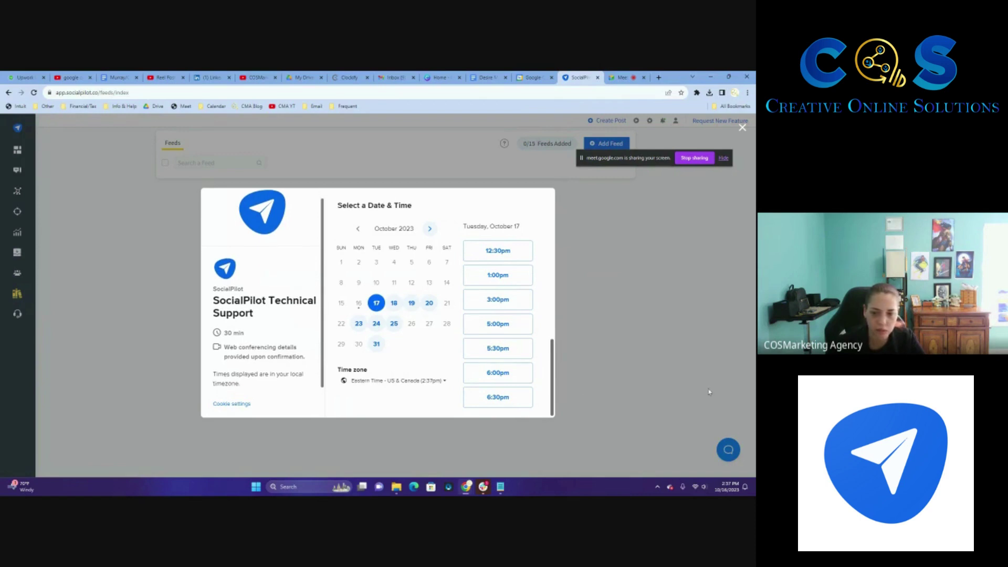
click(522, 301)
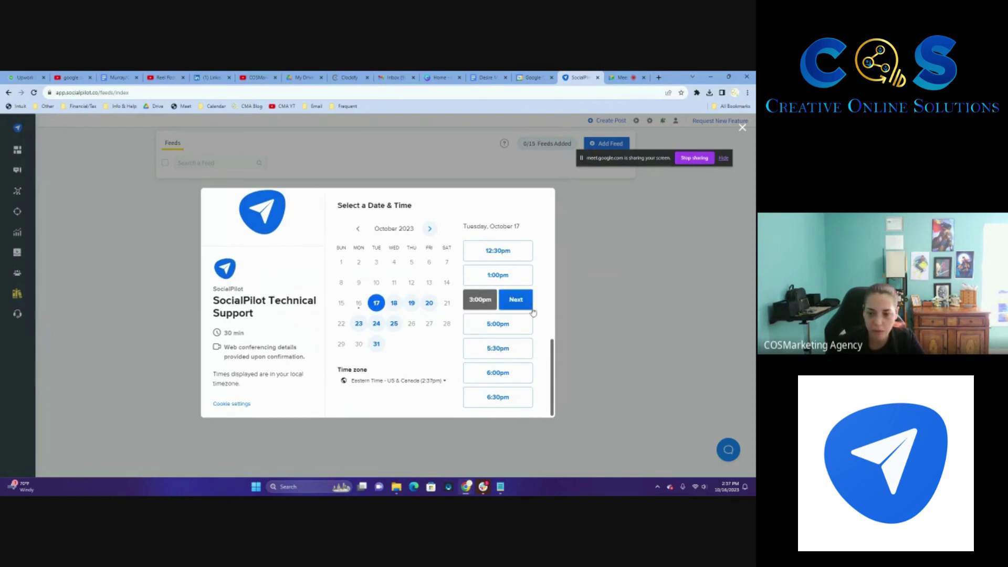
Step: Continue to the details form, enter 'skjkd' as notes, then close the booking window
click(525, 304)
click(358, 317)
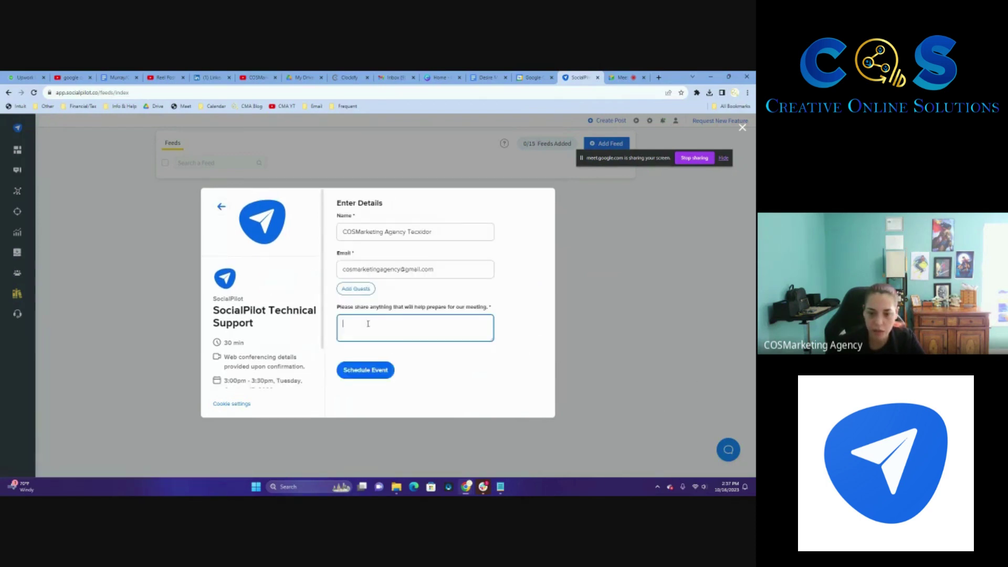
text(skjkd)
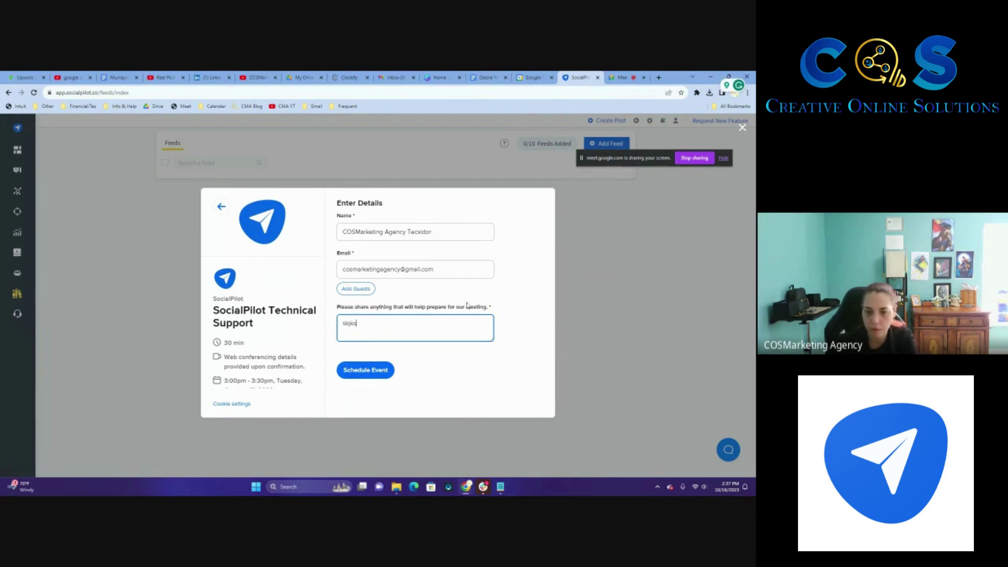
click(683, 294)
Step: Return to the SocialPilot Dashboard from the left sidebar
mouse_move(58, 357)
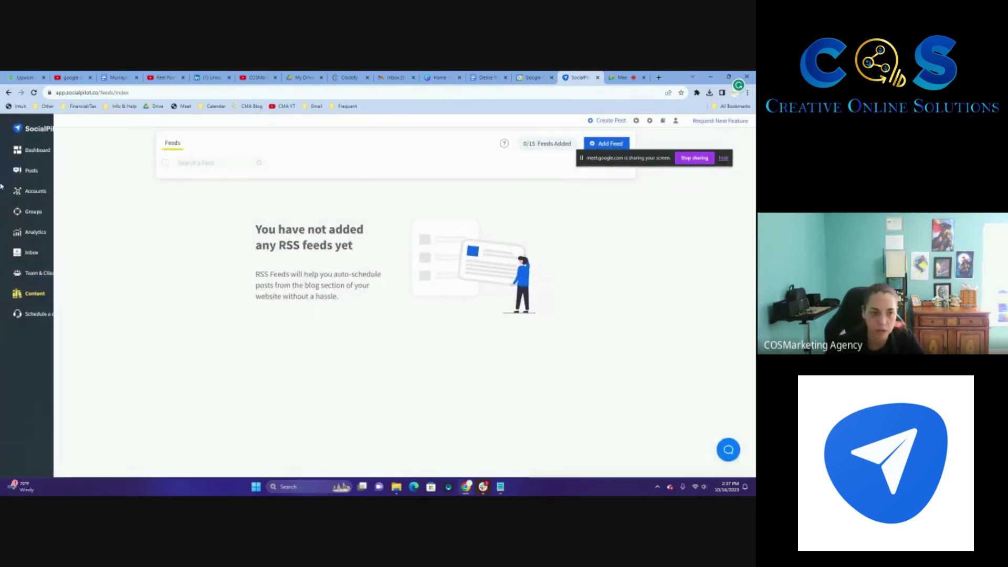
click(40, 156)
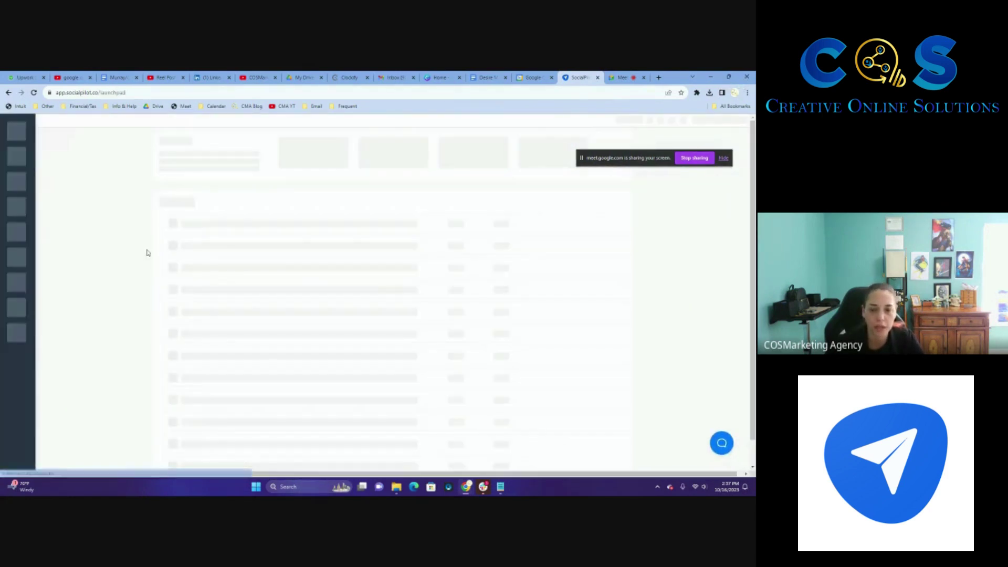